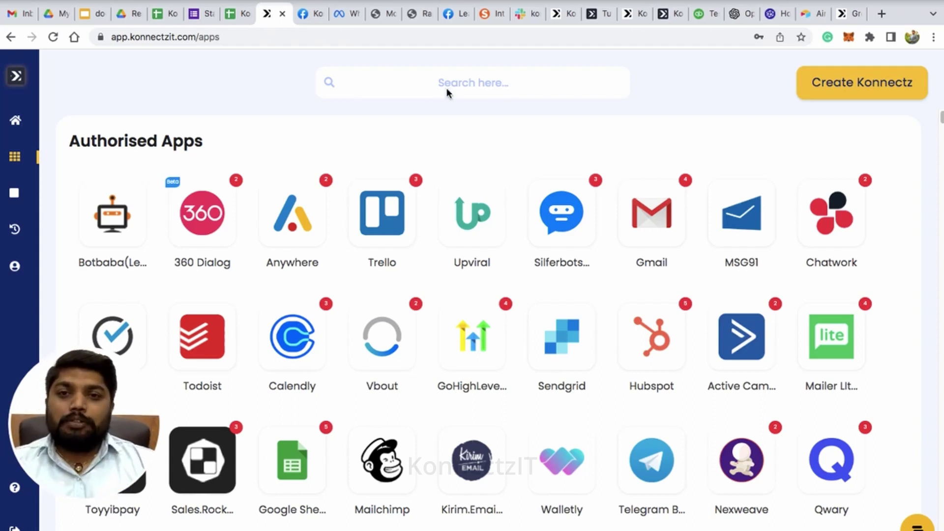
# Search 'air' in the authorised apps and begin adding a new Airtable account via the API token form.
pyautogui.click(417, 81)
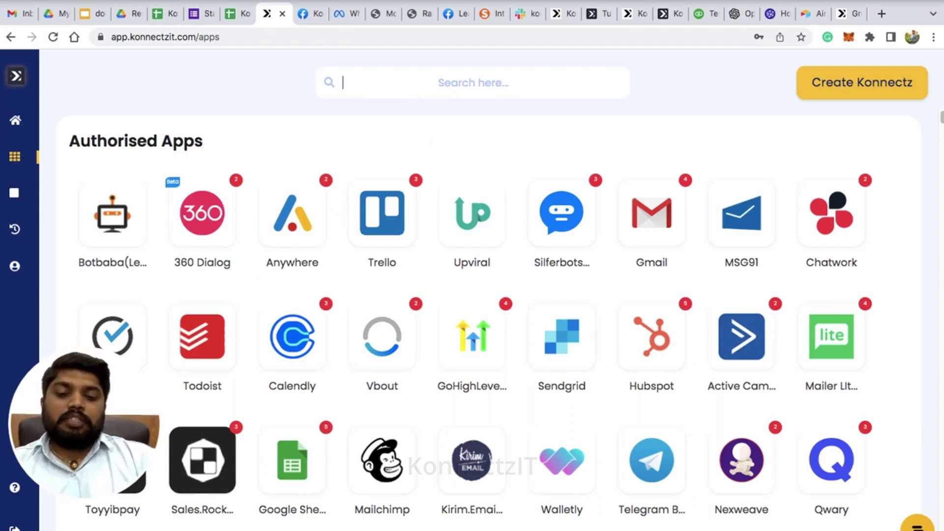
pyautogui.write('air')
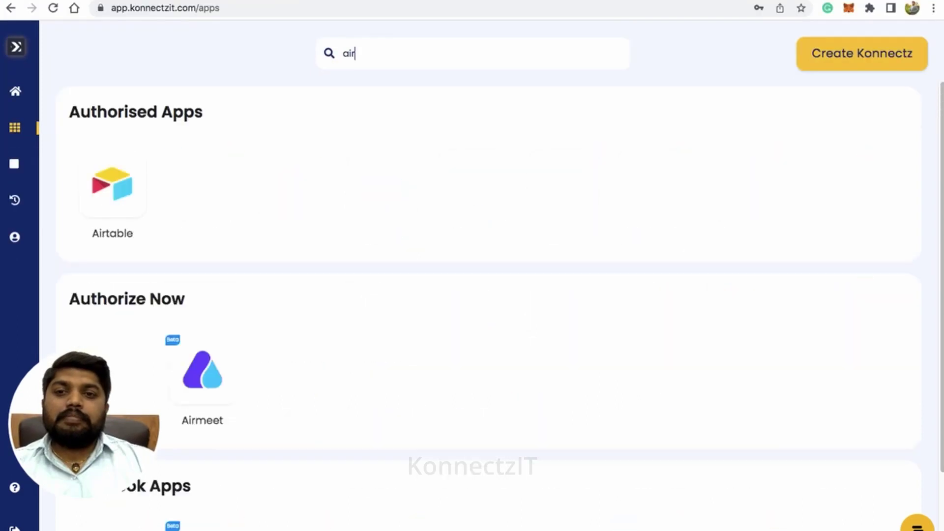
pyautogui.click(113, 184)
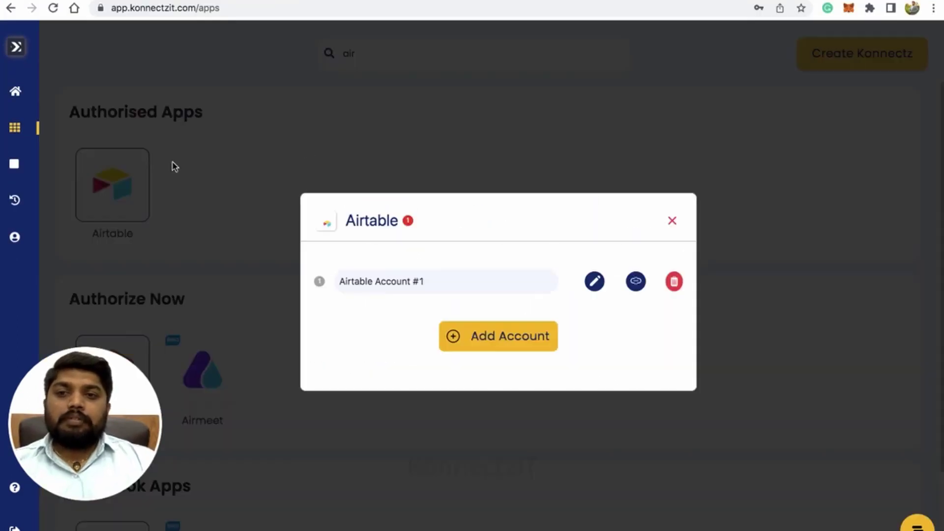
pyautogui.click(519, 343)
pyautogui.click(403, 326)
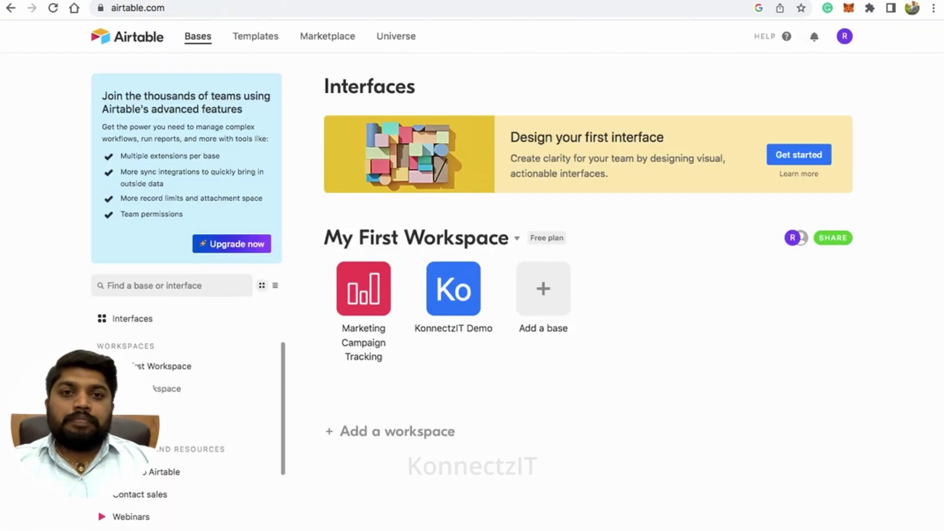
pyautogui.click(845, 38)
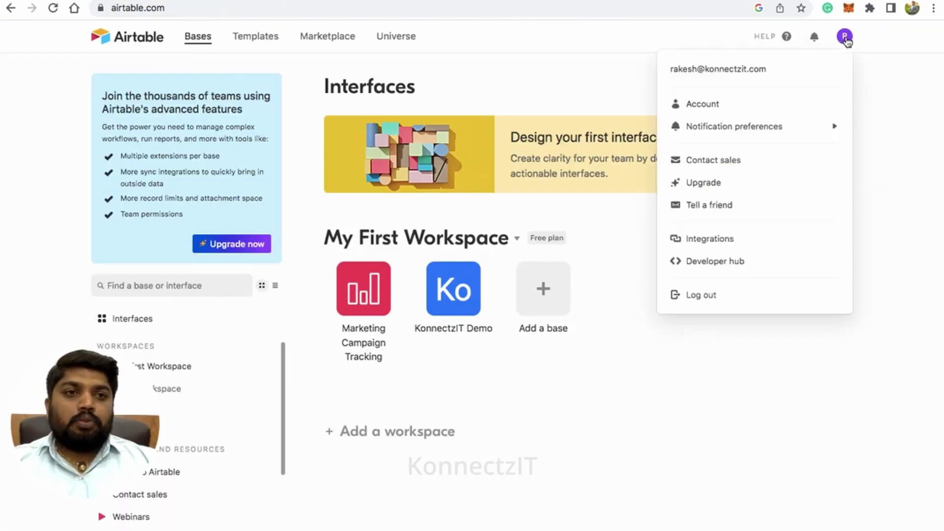
pyautogui.click(728, 263)
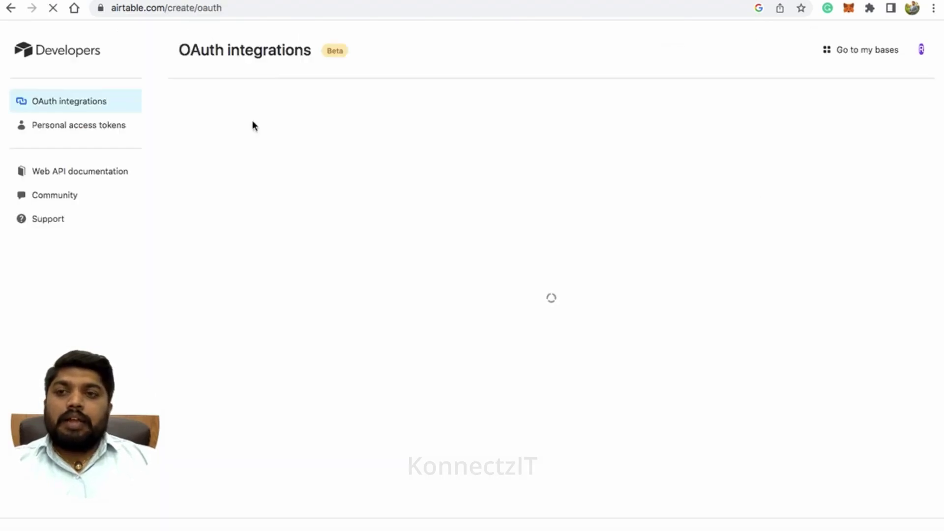
pyautogui.click(73, 133)
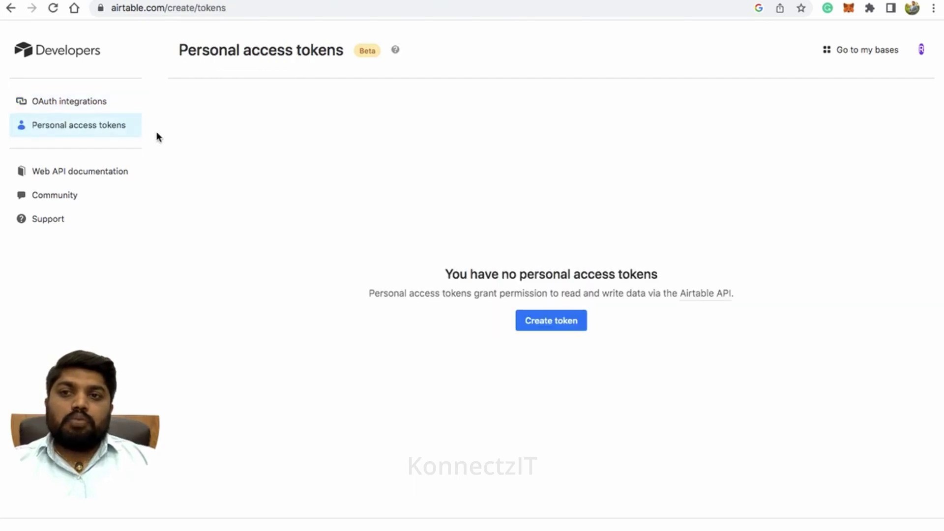
# Create a token named 'KonnectzIT Demo' with data.records:read and data.records:write scopes.
pyautogui.click(558, 326)
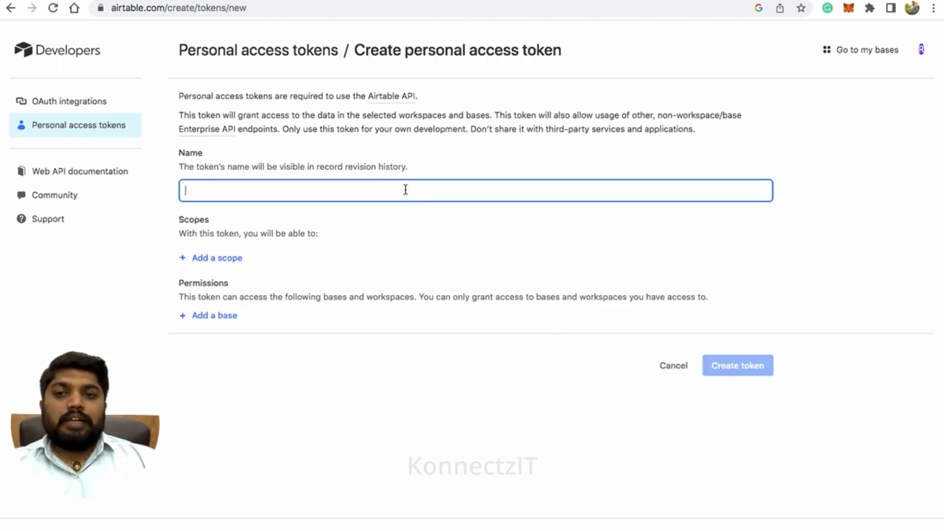
pyautogui.write('Konnec')
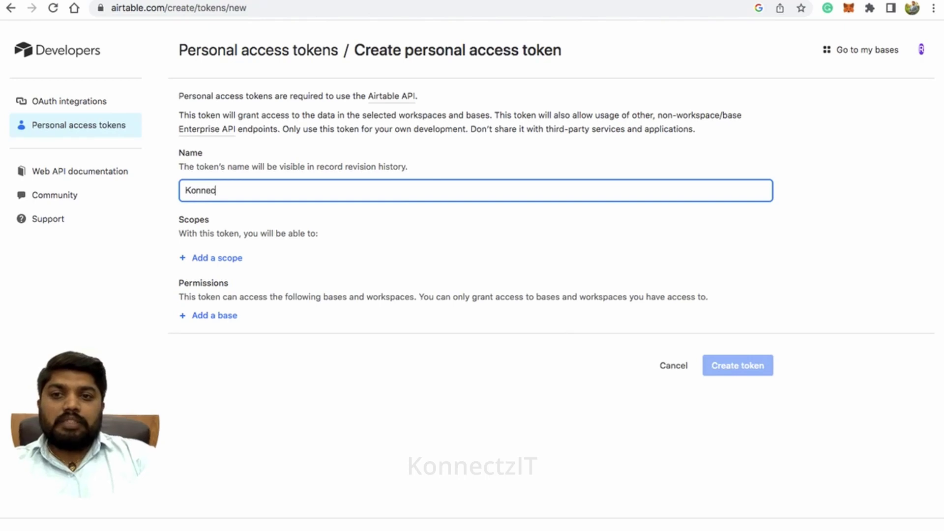
pyautogui.write('tzIT Demo')
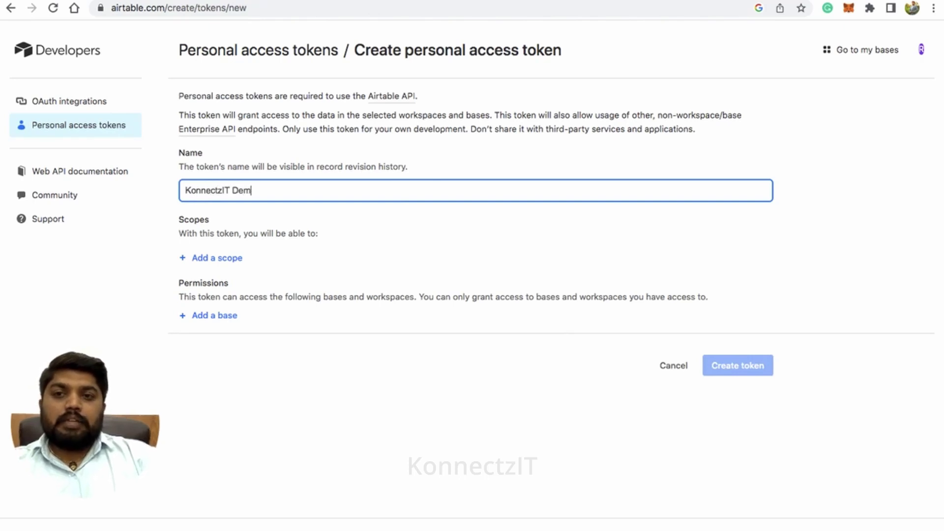
pyautogui.click(218, 260)
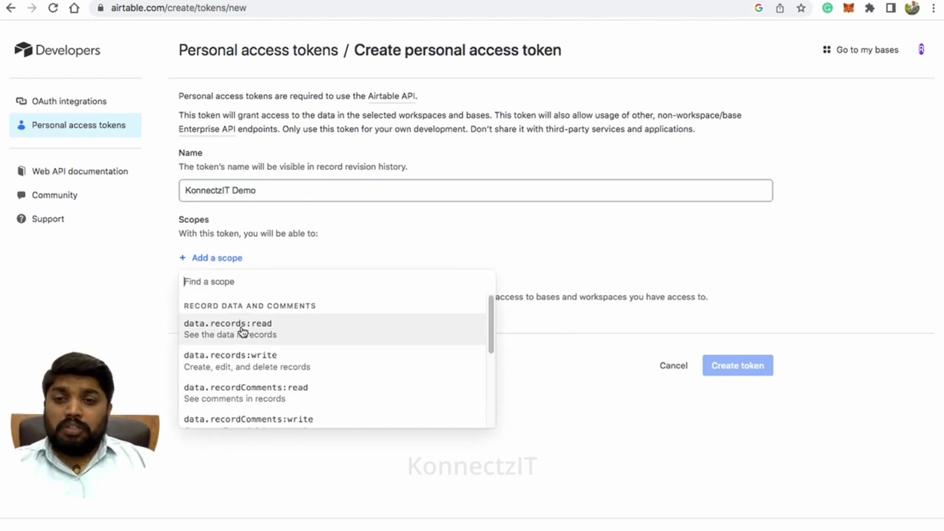
pyautogui.click(241, 331)
pyautogui.click(233, 288)
pyautogui.click(260, 353)
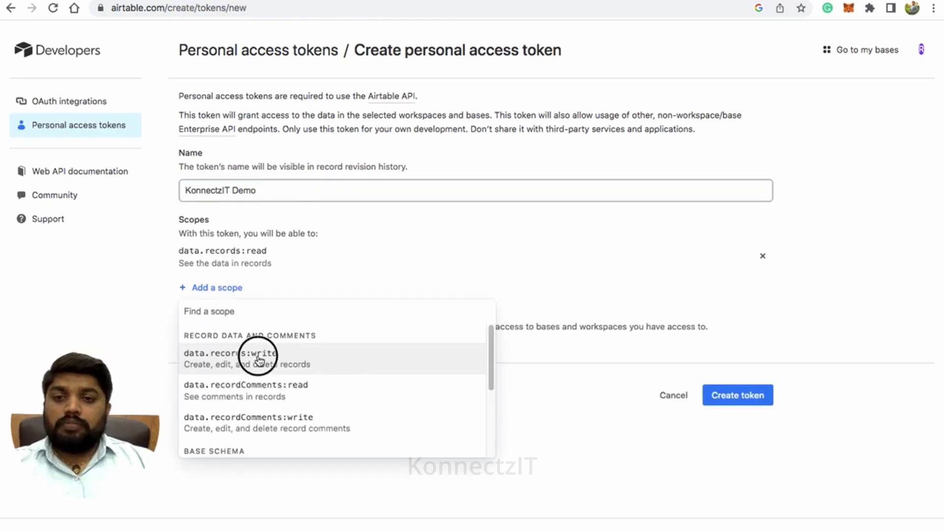
# Add recordComments read/write, schema.bases read/write and webhook:manage scopes to the token.
pyautogui.click(228, 317)
pyautogui.click(266, 382)
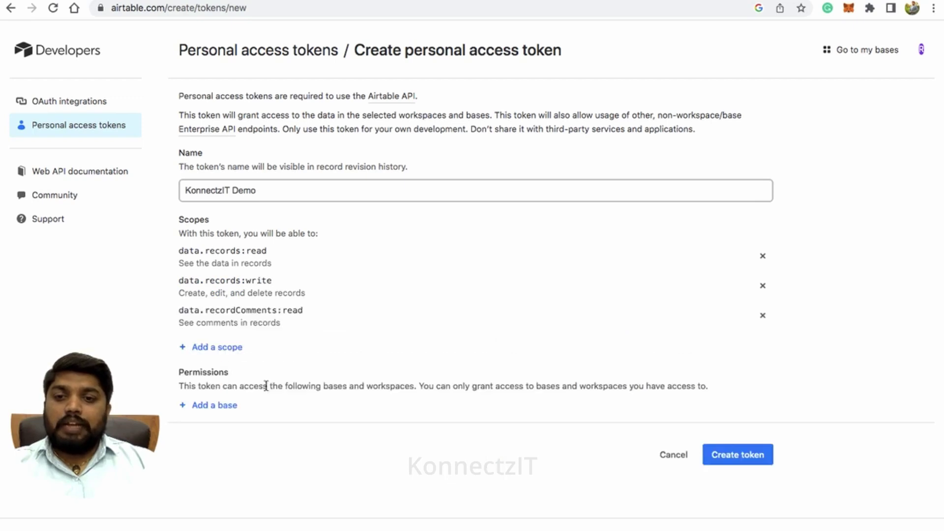
pyautogui.click(229, 347)
pyautogui.click(286, 421)
pyautogui.click(231, 376)
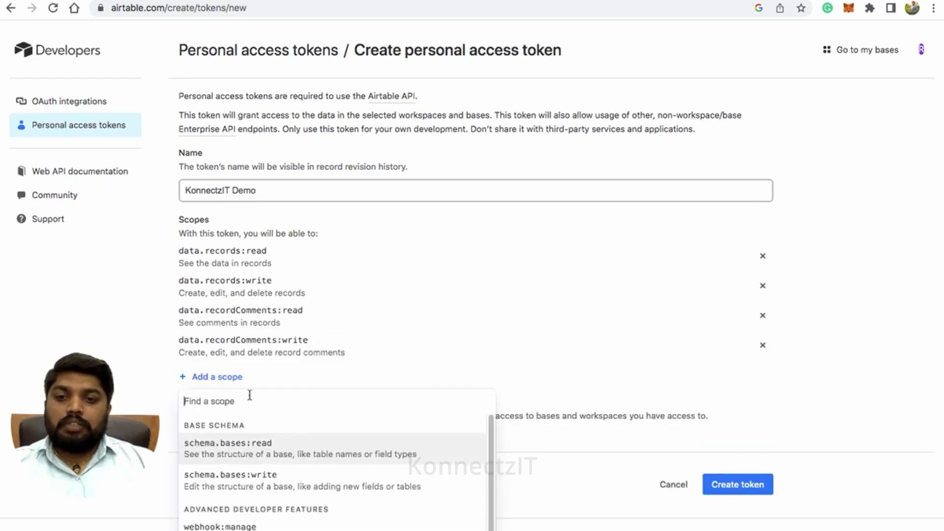
pyautogui.click(268, 454)
pyautogui.click(229, 407)
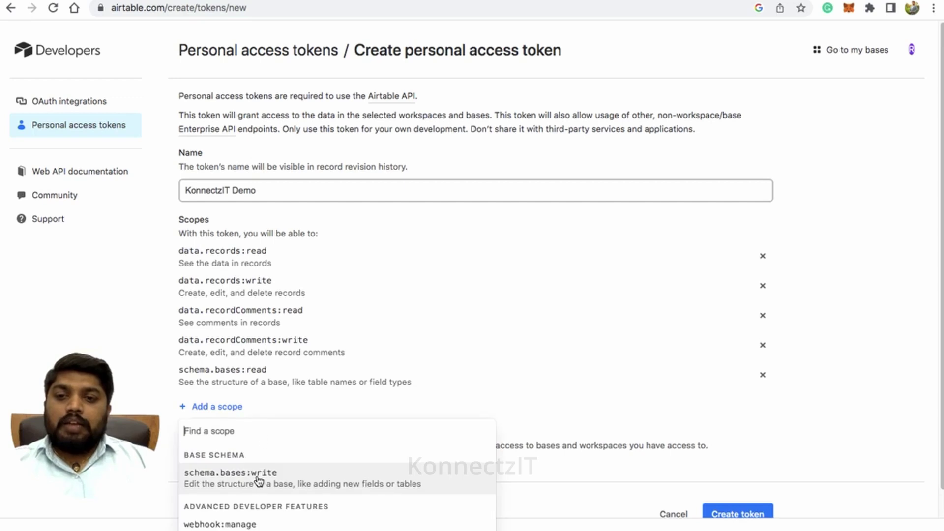
pyautogui.click(256, 474)
pyautogui.click(235, 437)
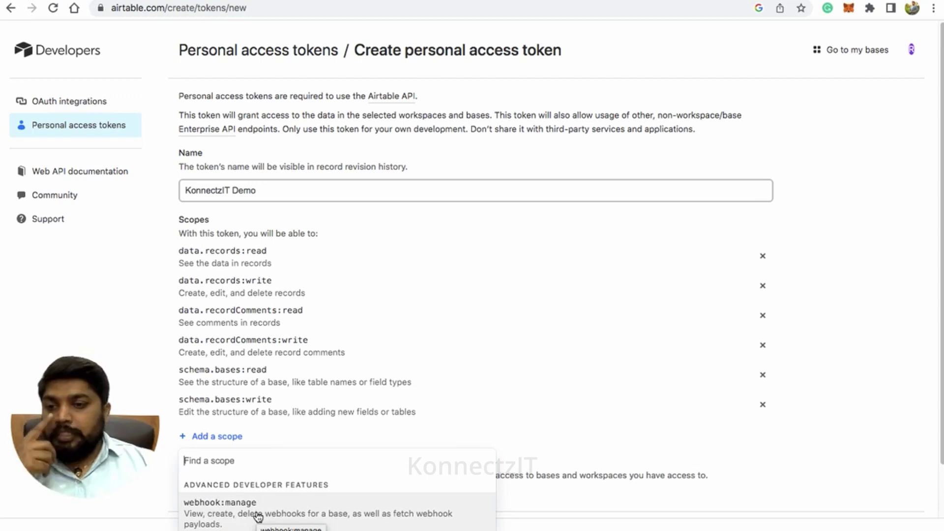
pyautogui.click(258, 516)
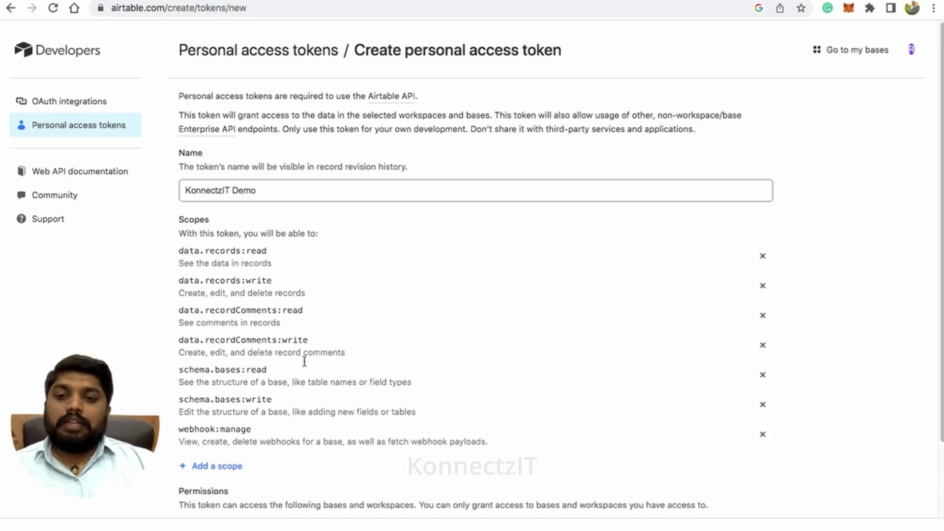
pyautogui.scroll(-2, 347, 300)
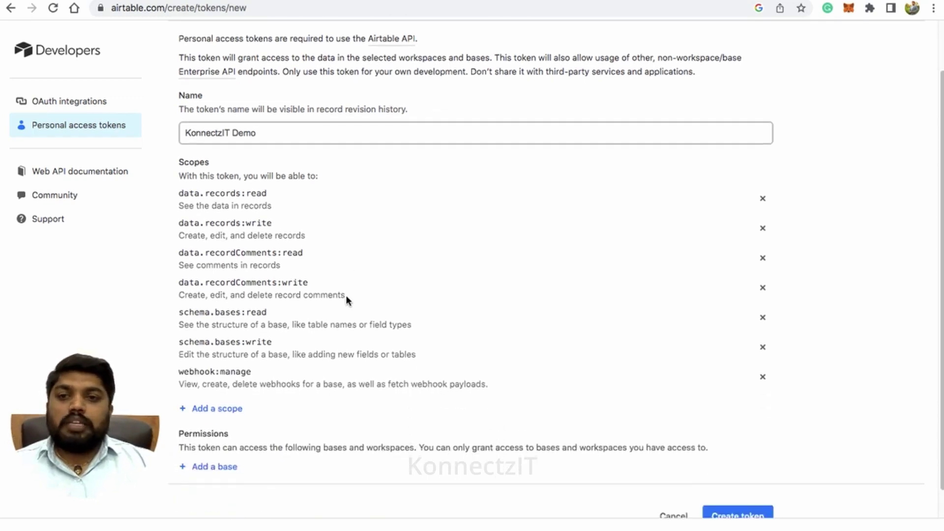
# Grant the token access to the KonnectzIT Demo base, create it, and copy its value.
pyautogui.click(224, 470)
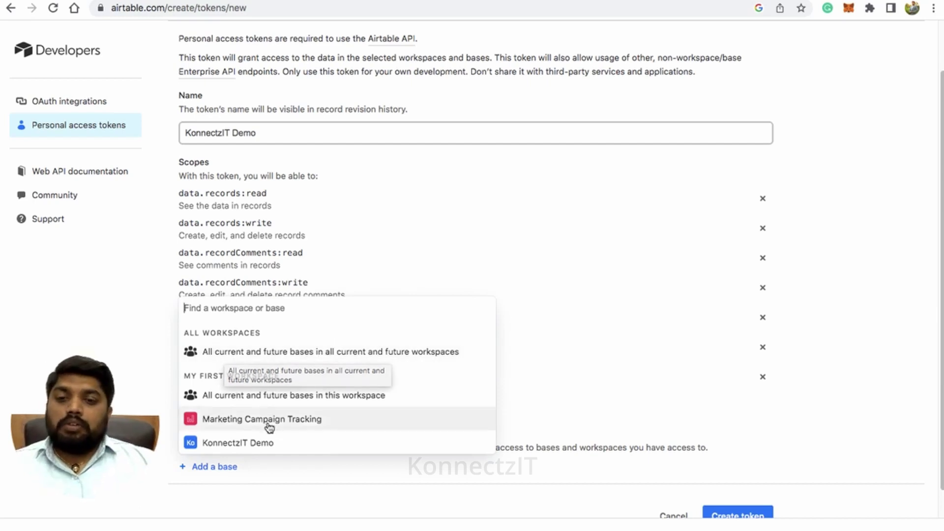
pyautogui.click(256, 444)
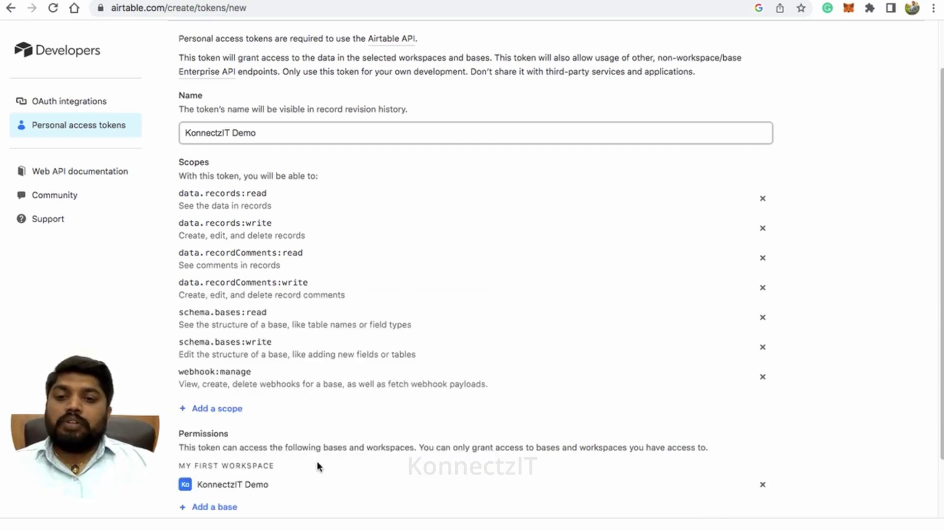
pyautogui.scroll(-3, 494, 430)
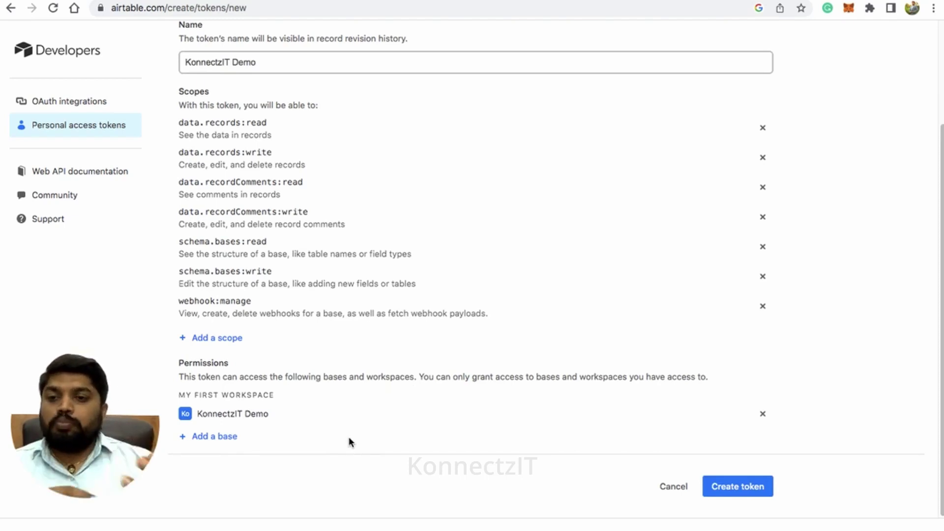
pyautogui.click(744, 483)
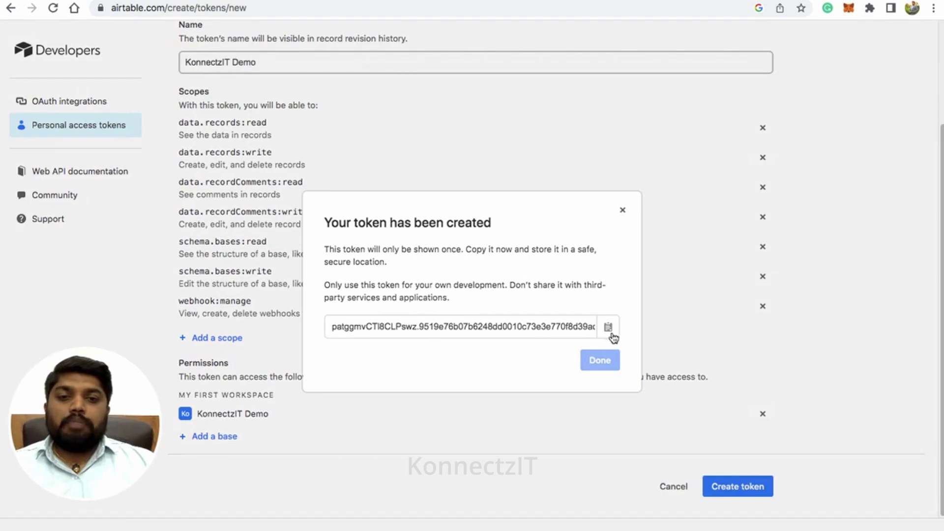
pyautogui.click(610, 332)
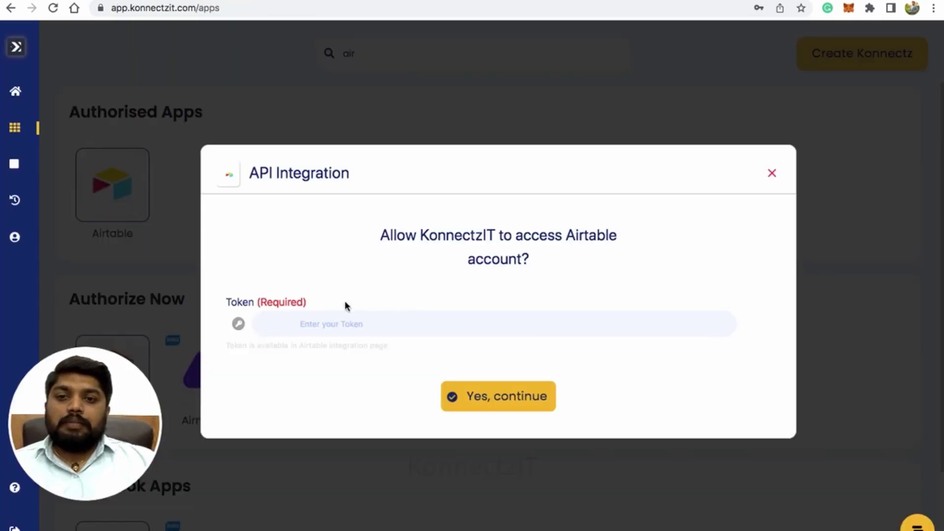
# Paste the copied Airtable token into KonnectzIT's Token field and authorise the account.
pyautogui.click(333, 322)
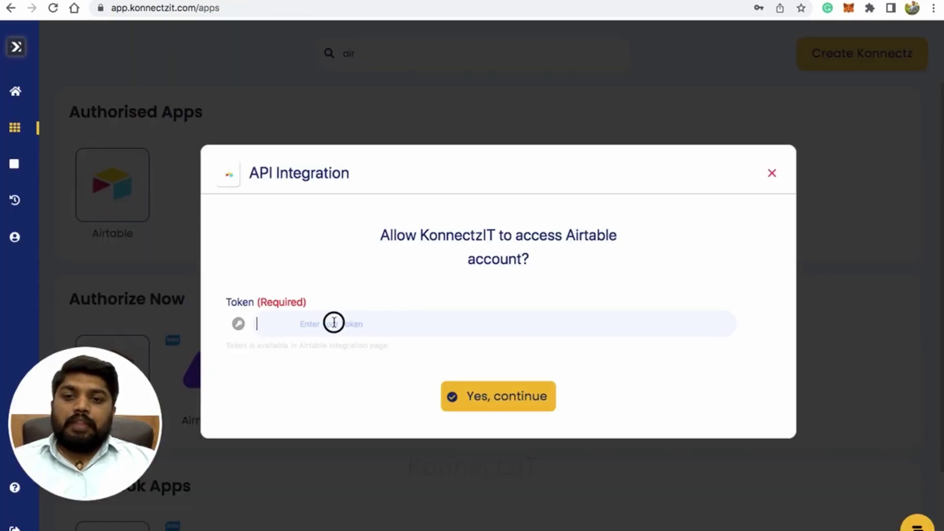
pyautogui.hotkey('ctrl', 'v')
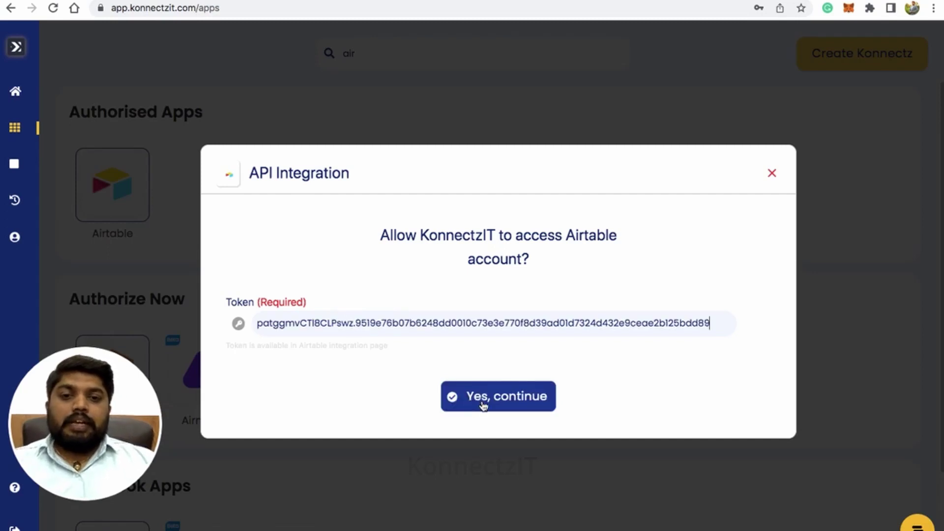
pyautogui.click(492, 403)
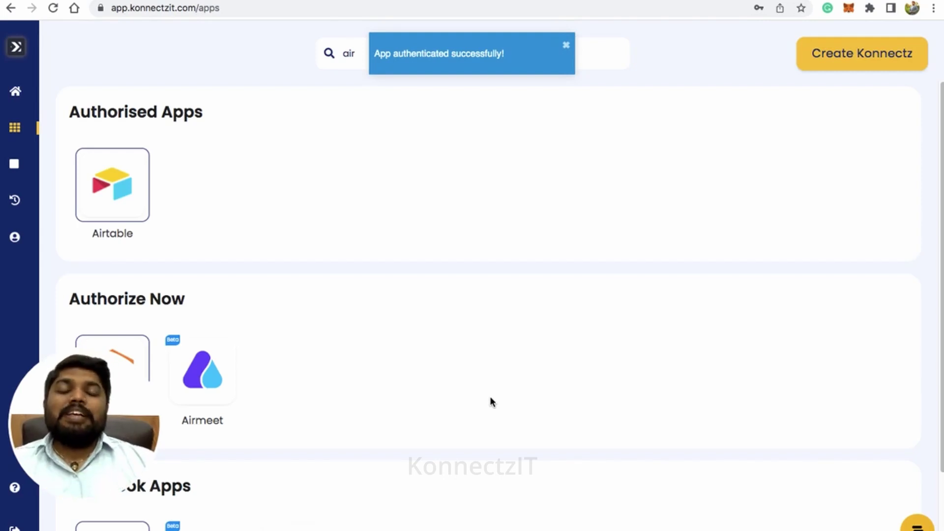
pyautogui.hotkey('ctrl', 'Tab')
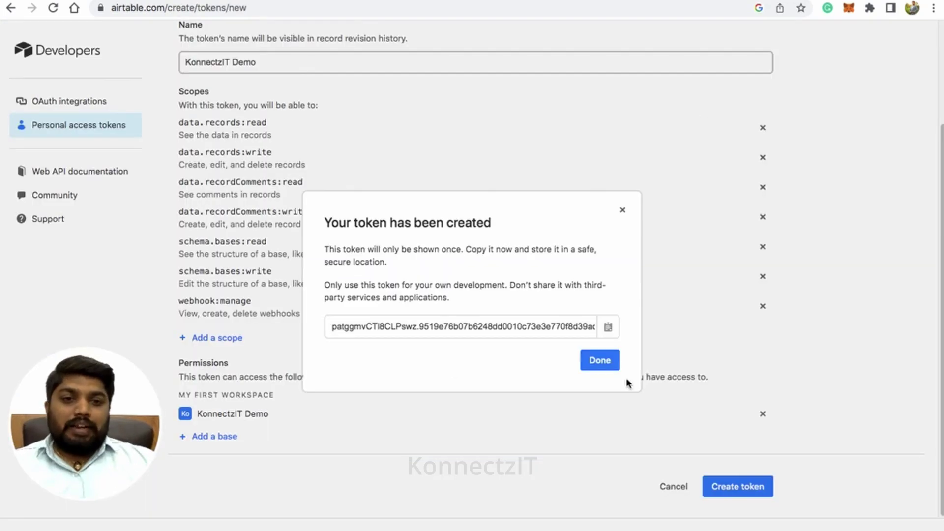
# Dismiss Airtable's token confirmation and return to the bases page.
pyautogui.click(609, 364)
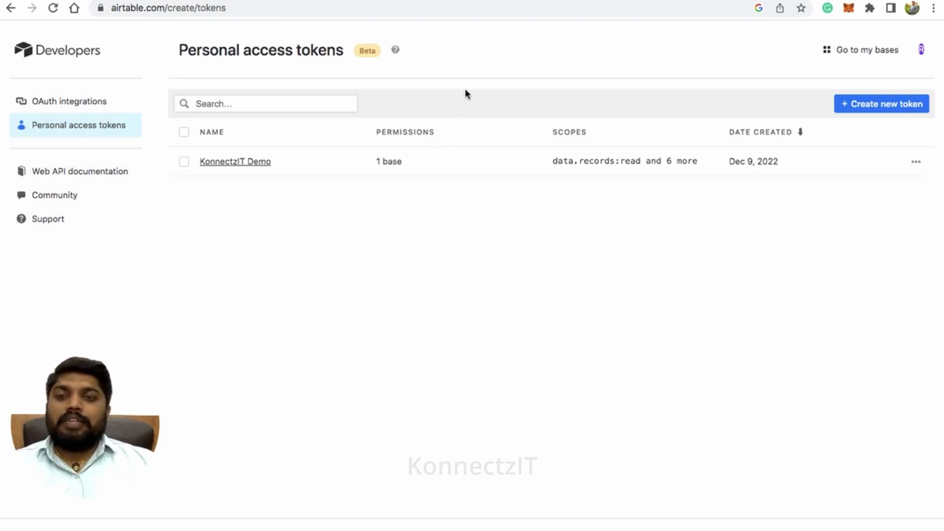
pyautogui.click(863, 50)
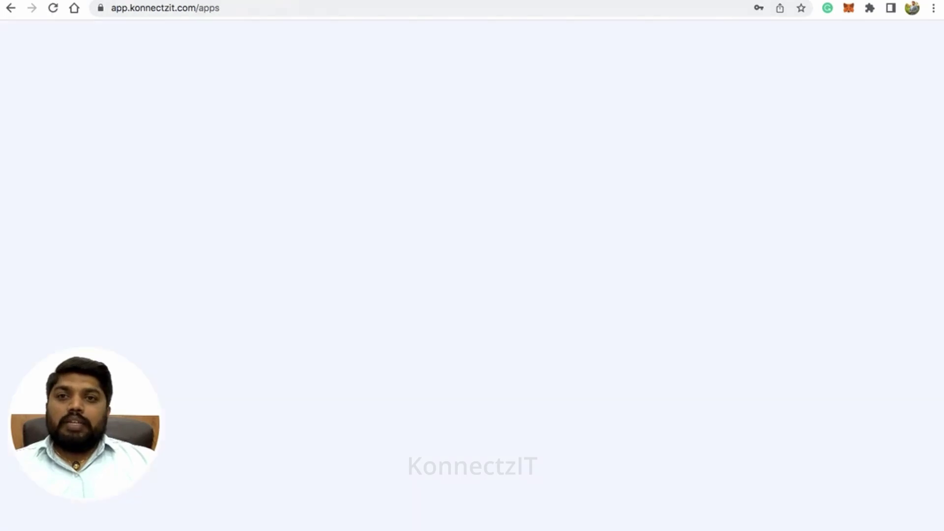
# Start a new Konnectz workflow and name it 'Airtable to Gmail and WhatsApp'.
pyautogui.click(843, 58)
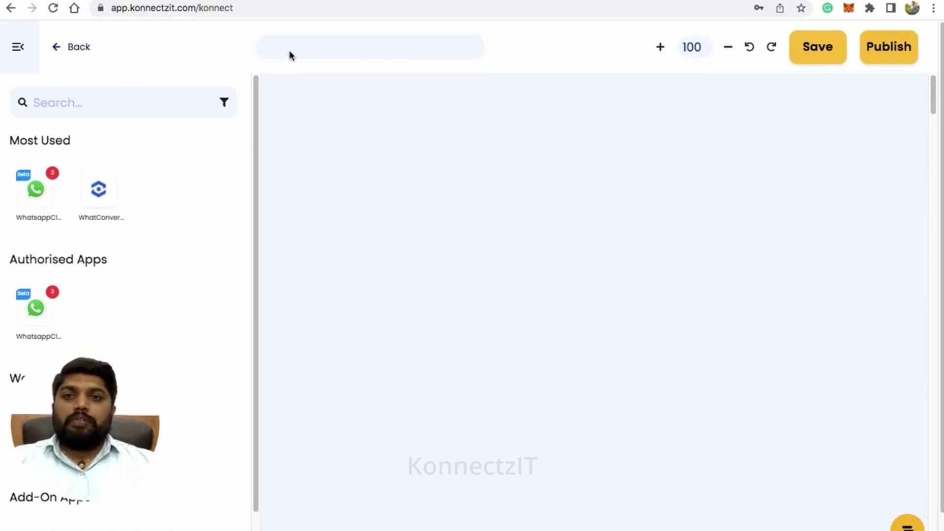
pyautogui.click(333, 46)
pyautogui.write('Air')
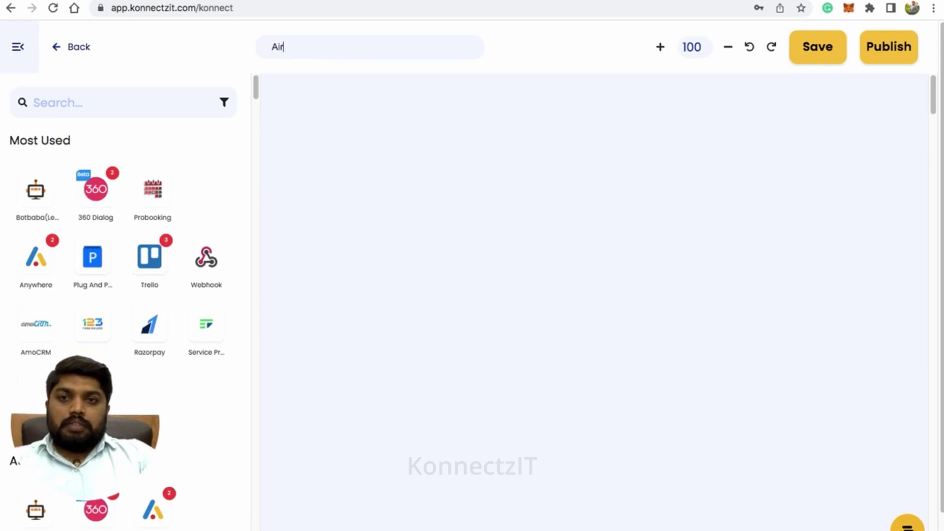
pyautogui.write('table')
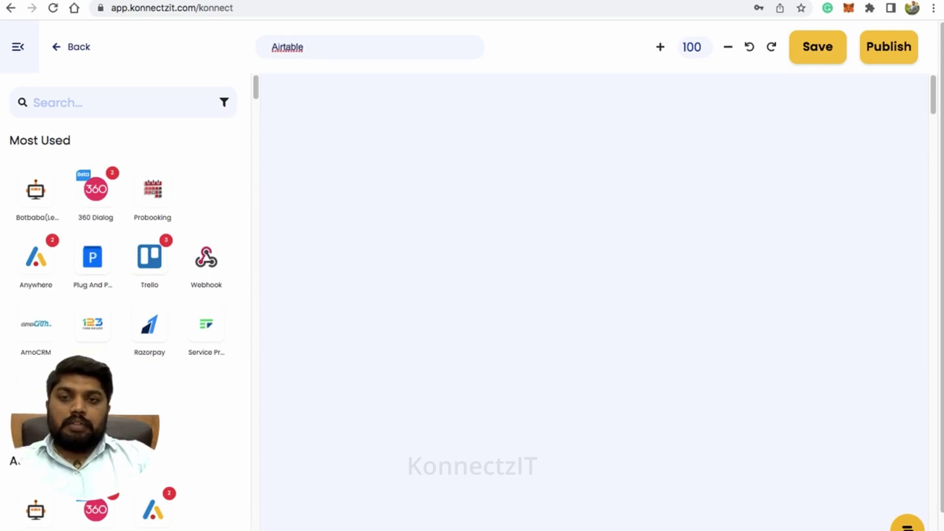
pyautogui.write(' to')
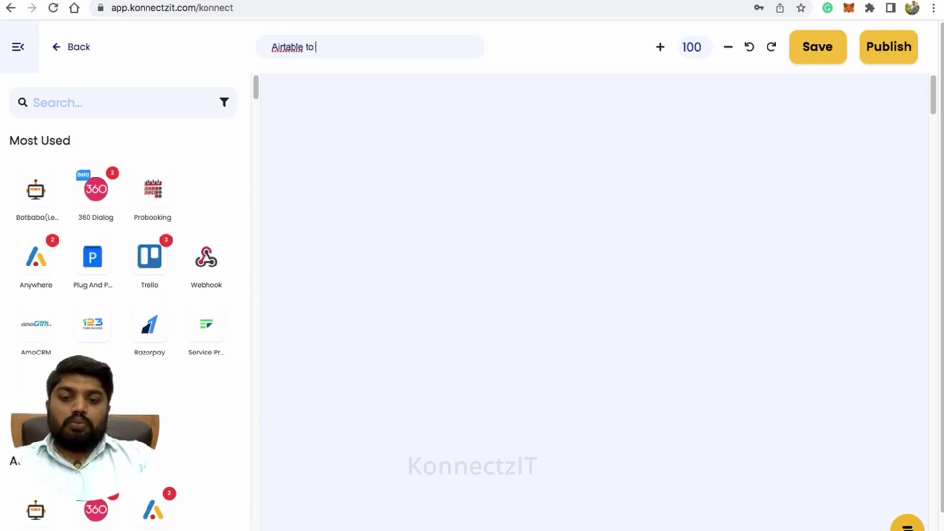
pyautogui.write(' Gm')
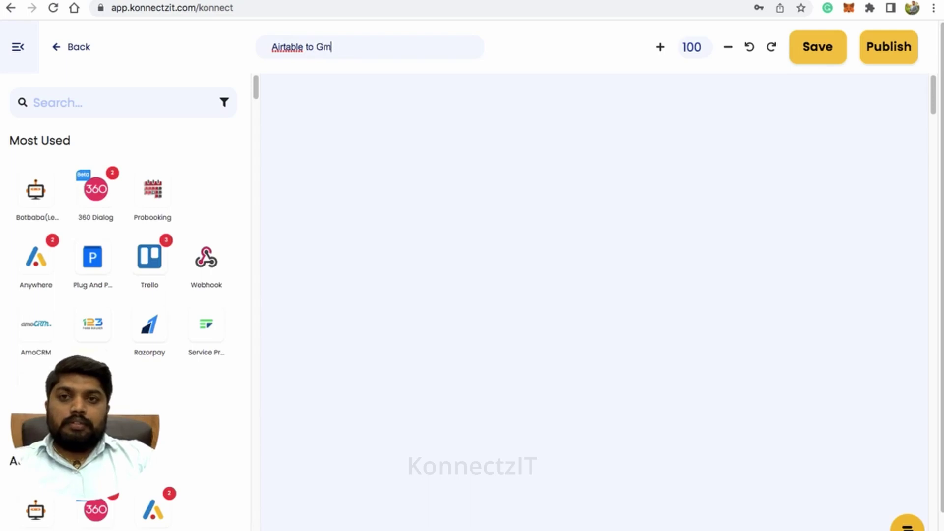
pyautogui.write('ail and')
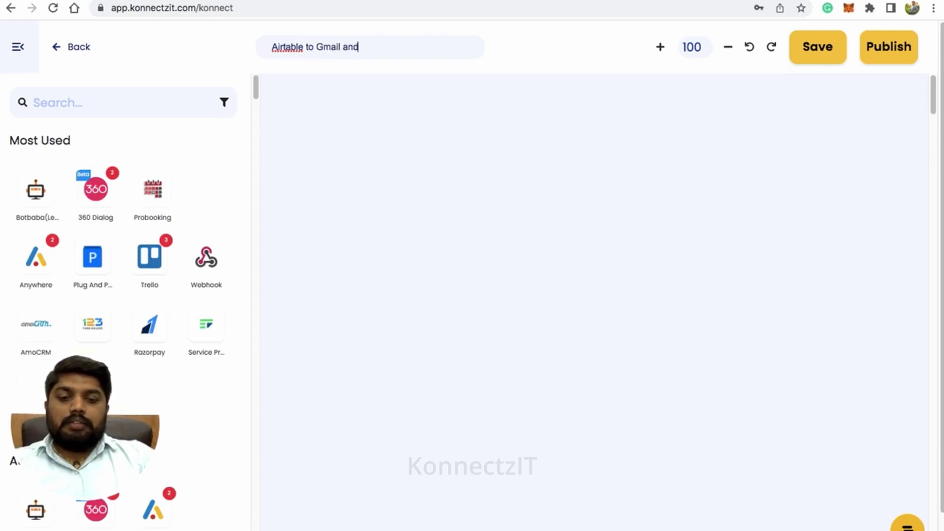
pyautogui.write(' WhatsApp')
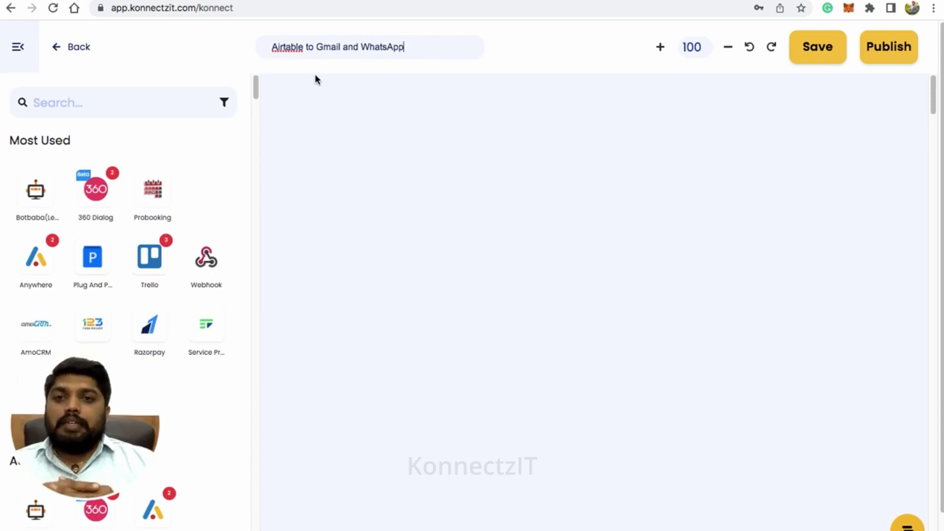
# Place the Airtable app on the workflow canvas using the second Airtable account.
pyautogui.click(60, 101)
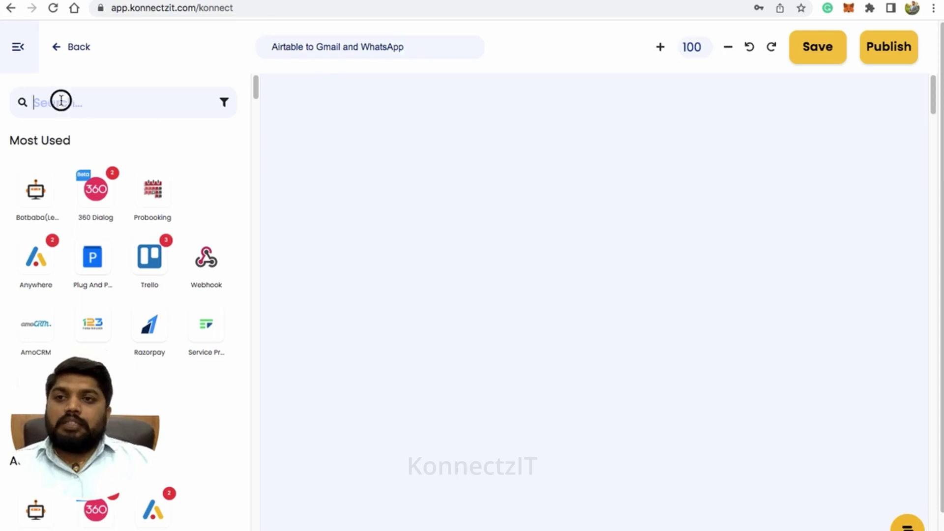
pyautogui.write('air')
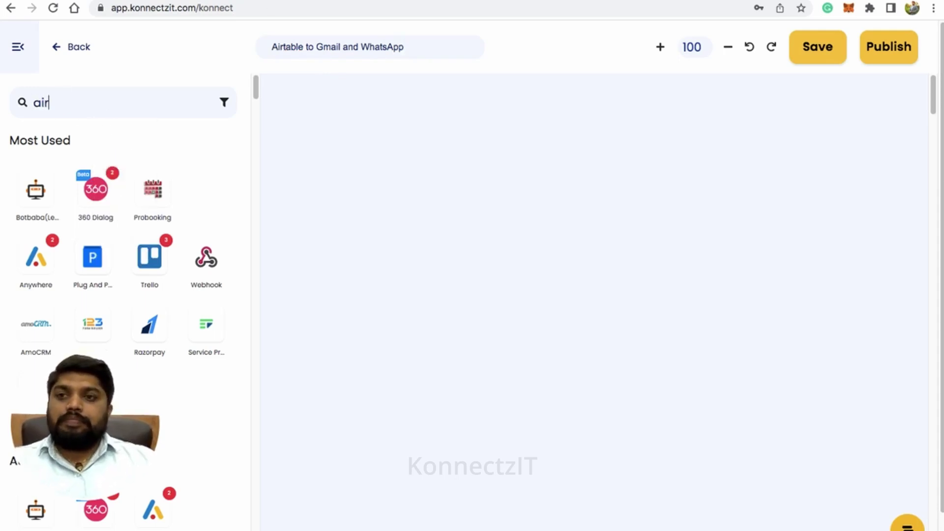
pyautogui.write('t')
pyautogui.moveTo(35, 189); pyautogui.dragTo(339, 141)
pyautogui.click(18, 46)
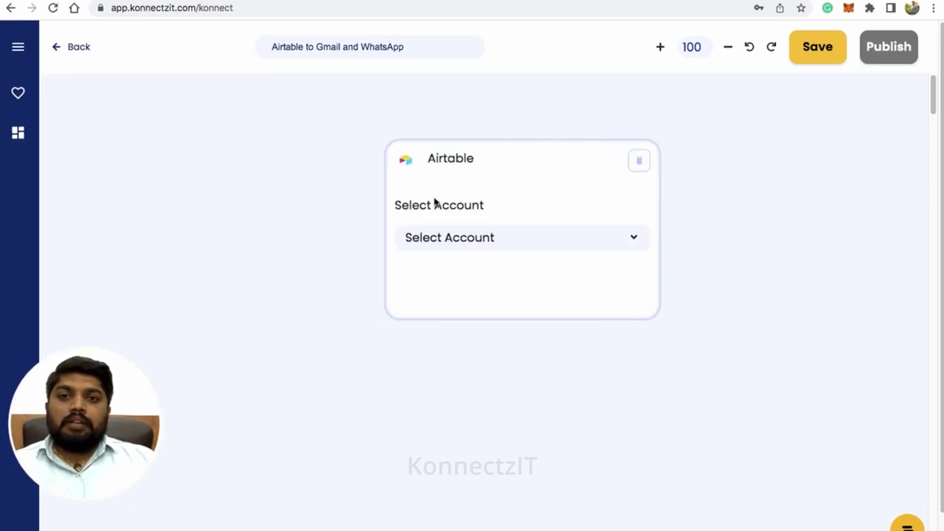
pyautogui.click(308, 194)
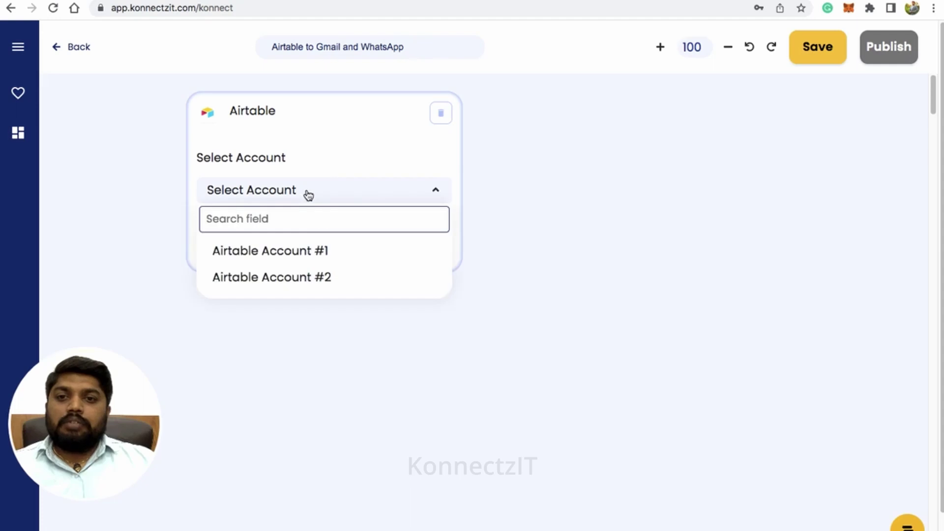
pyautogui.click(316, 276)
# Set the trigger to New Record in KonnectzIT Demo's Table 1 by Email, then test it.
pyautogui.click(308, 255)
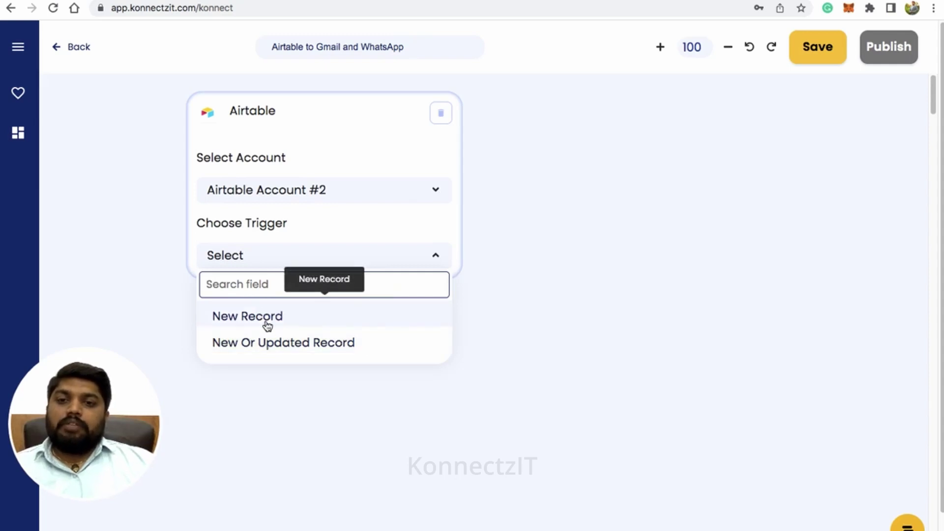
pyautogui.click(268, 324)
pyautogui.click(270, 325)
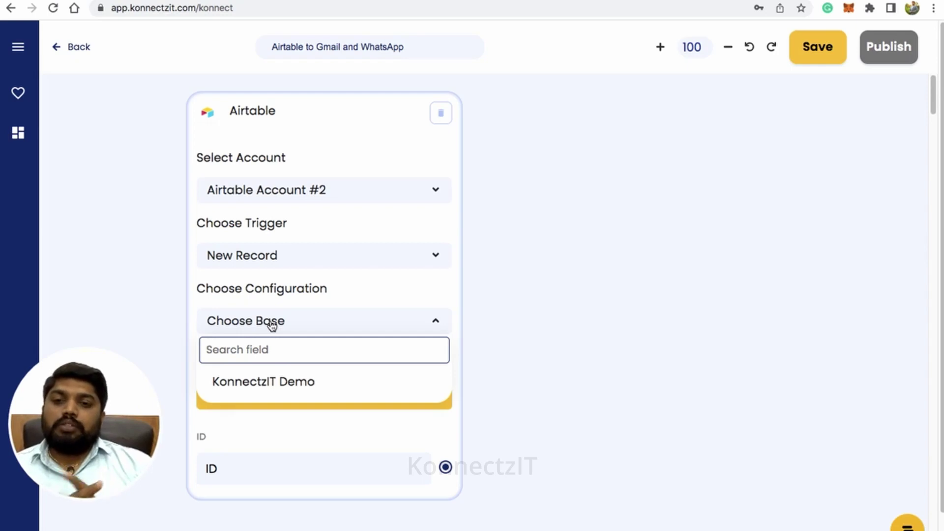
pyautogui.click(277, 383)
pyautogui.click(309, 349)
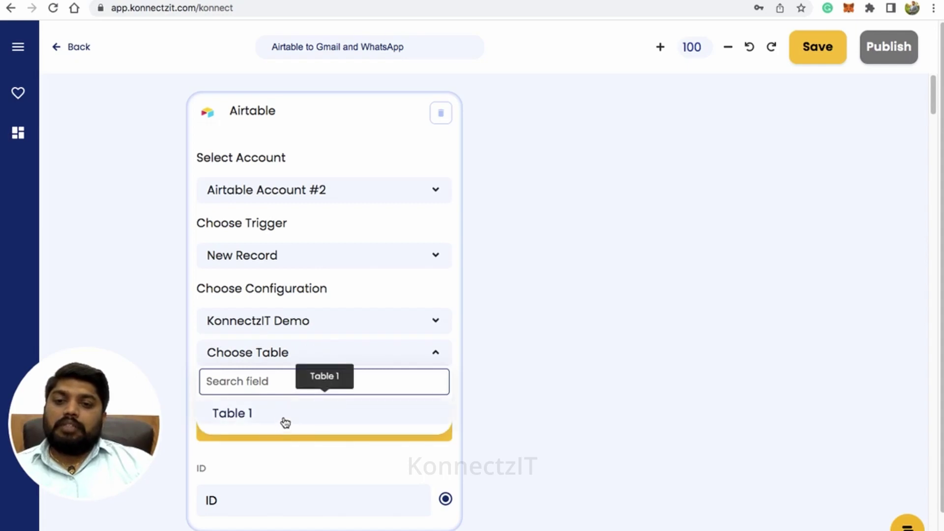
pyautogui.click(284, 415)
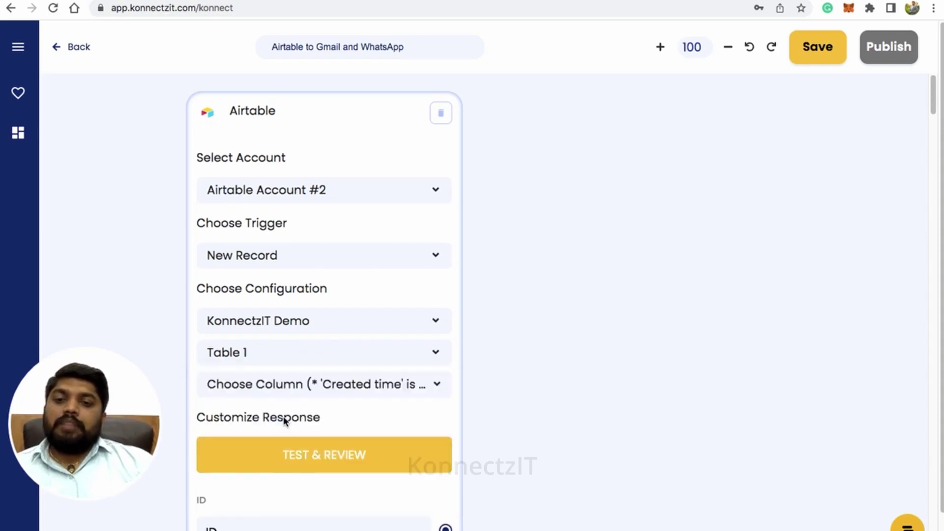
pyautogui.click(319, 388)
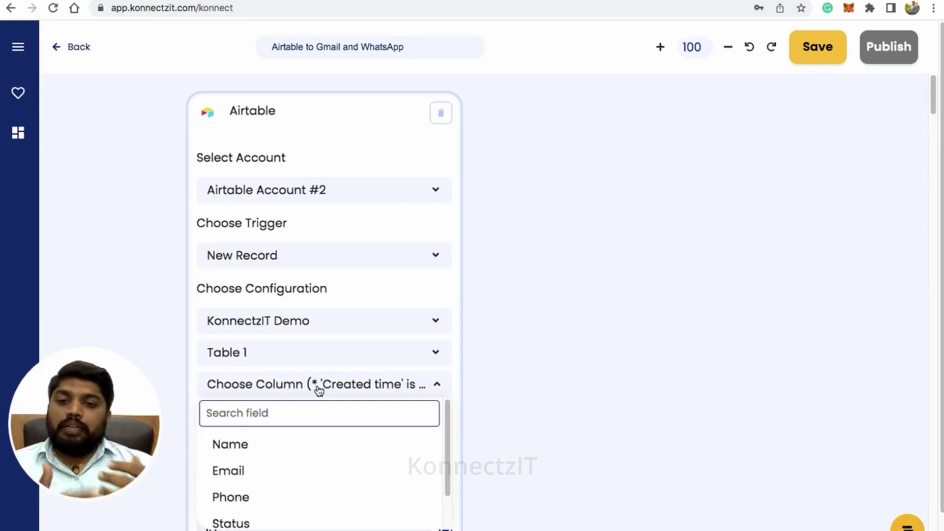
pyautogui.click(251, 476)
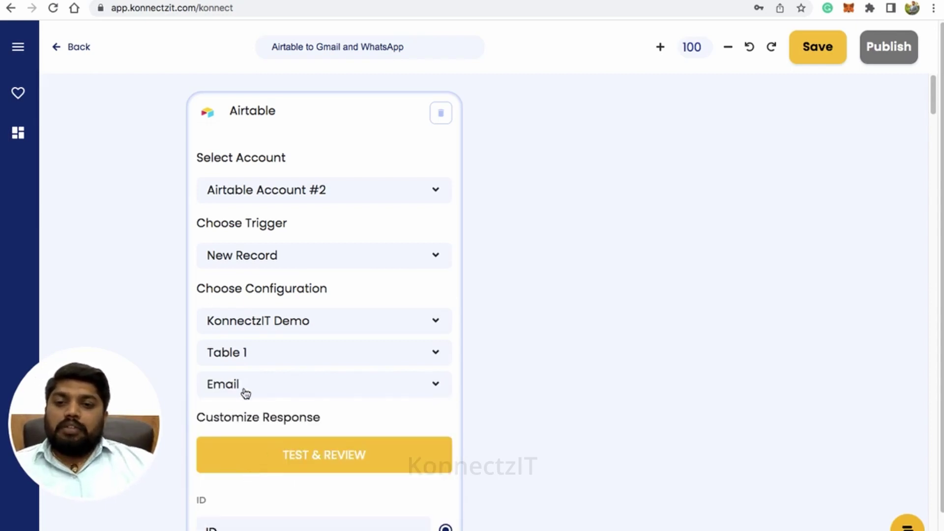
pyautogui.scroll(-2, 278, 386)
pyautogui.click(318, 447)
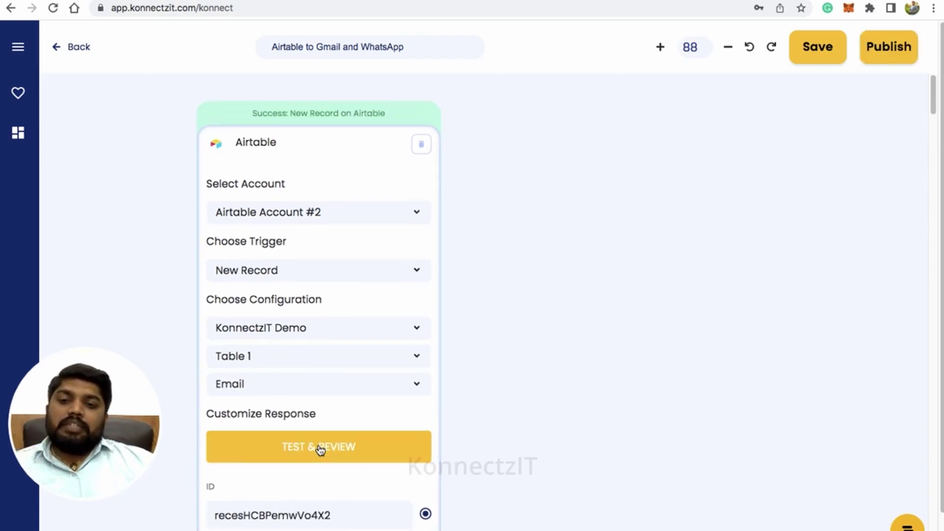
# Add the Name, Email and Phone fields to the Airtable trigger's customized response.
pyautogui.scroll(-1, 318, 518)
pyautogui.click(318, 518)
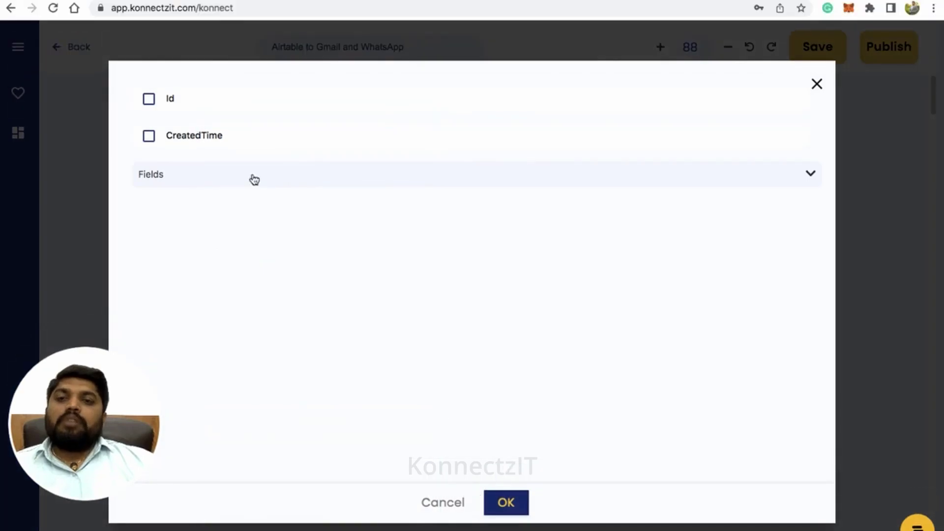
pyautogui.click(254, 179)
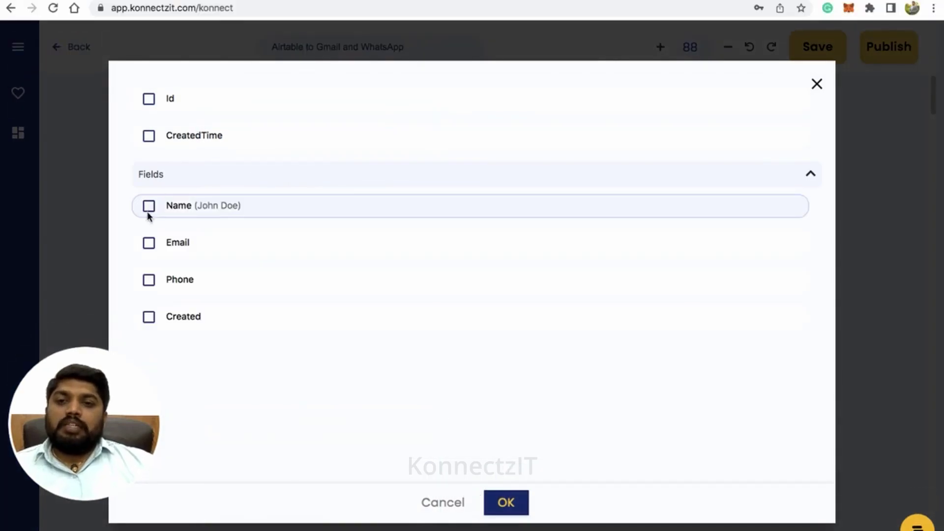
pyautogui.click(149, 206)
pyautogui.click(148, 243)
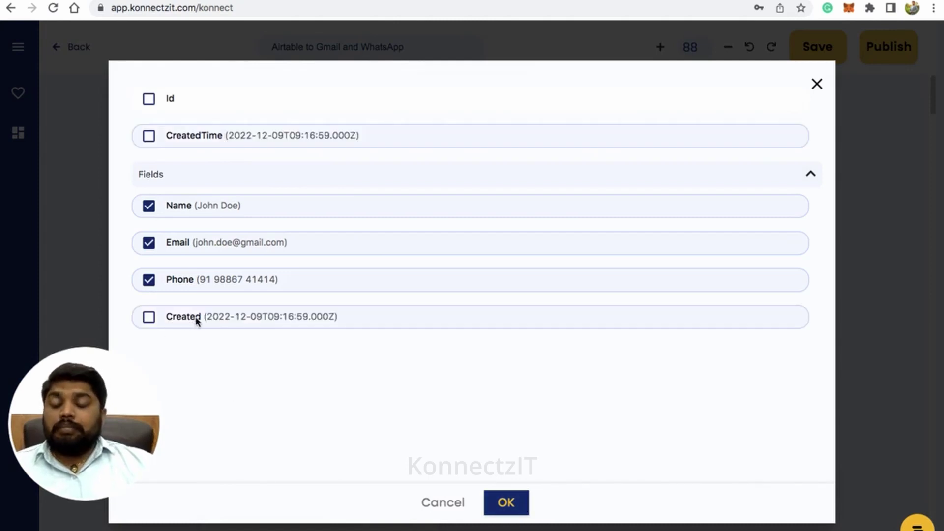
pyautogui.click(512, 509)
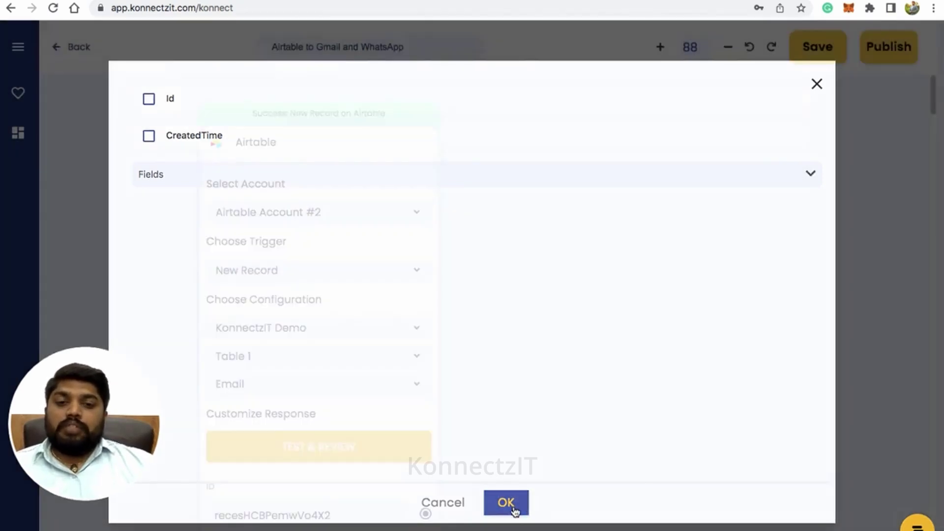
pyautogui.scroll(-5, 447, 306)
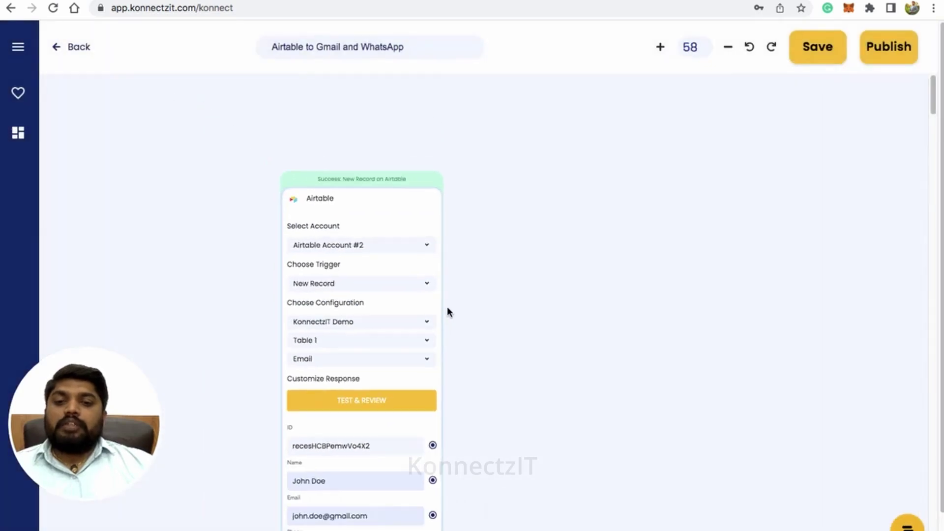
pyautogui.scroll(3, 446, 306)
pyautogui.scroll(-3, 584, 335)
pyautogui.scroll(3, 554, 343)
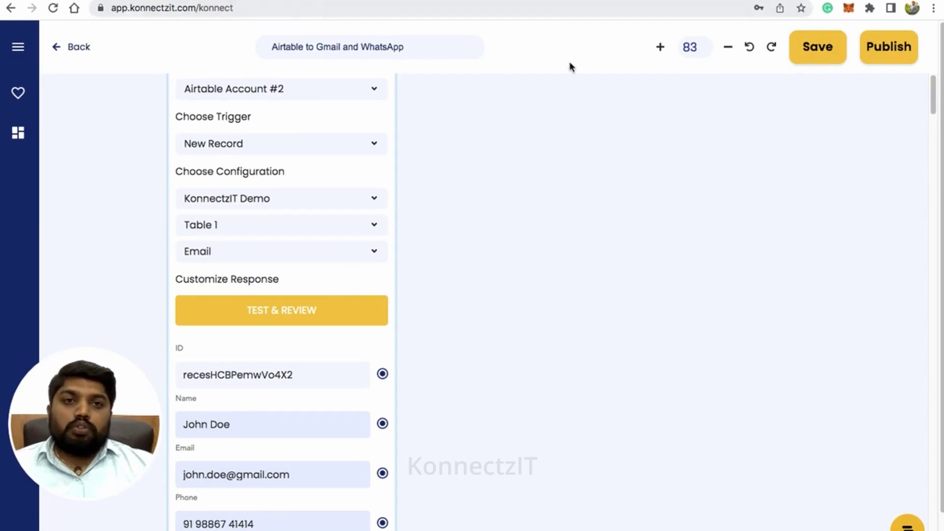
pyautogui.hotkey('ctrl', 'Tab')
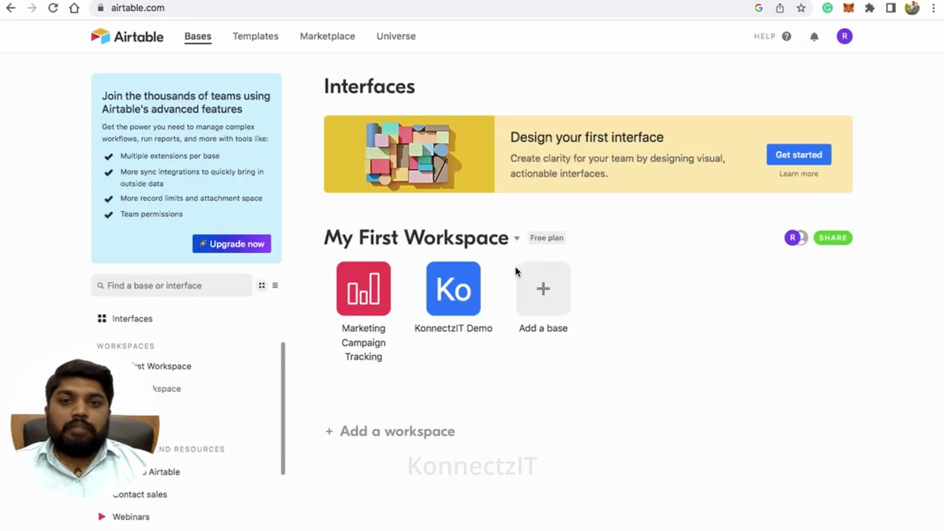
# Open the KonnectzIT Demo base and add a Created time field to Table 1.
pyautogui.click(450, 291)
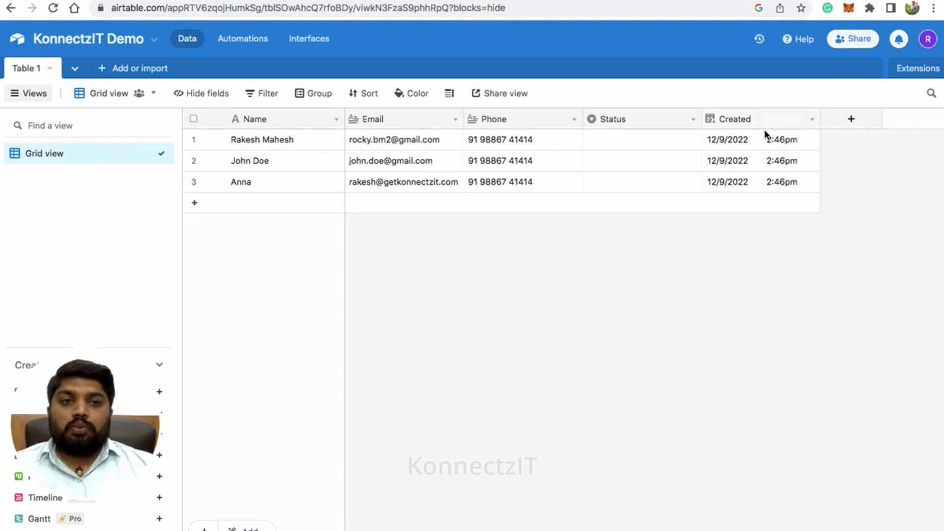
pyautogui.click(851, 125)
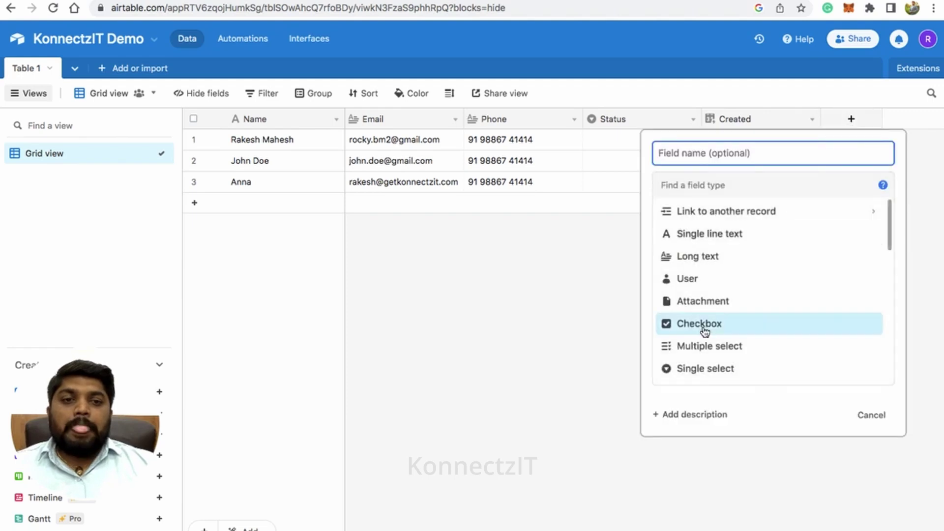
pyautogui.scroll(-6, 713, 326)
pyautogui.scroll(1, 713, 293)
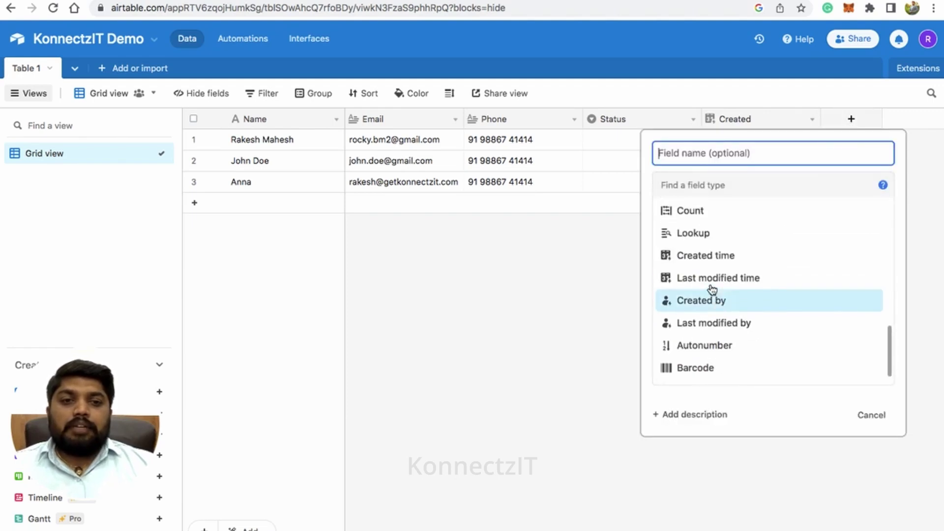
pyautogui.click(739, 258)
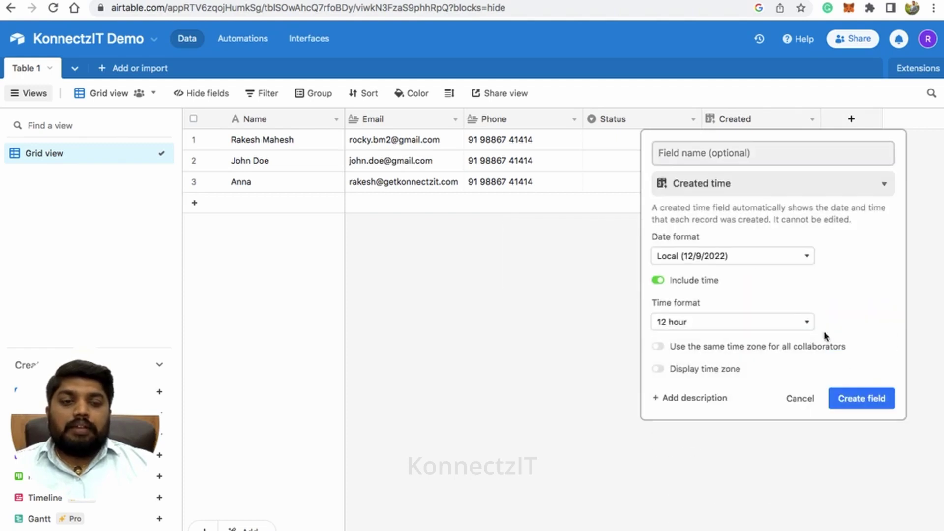
pyautogui.click(857, 406)
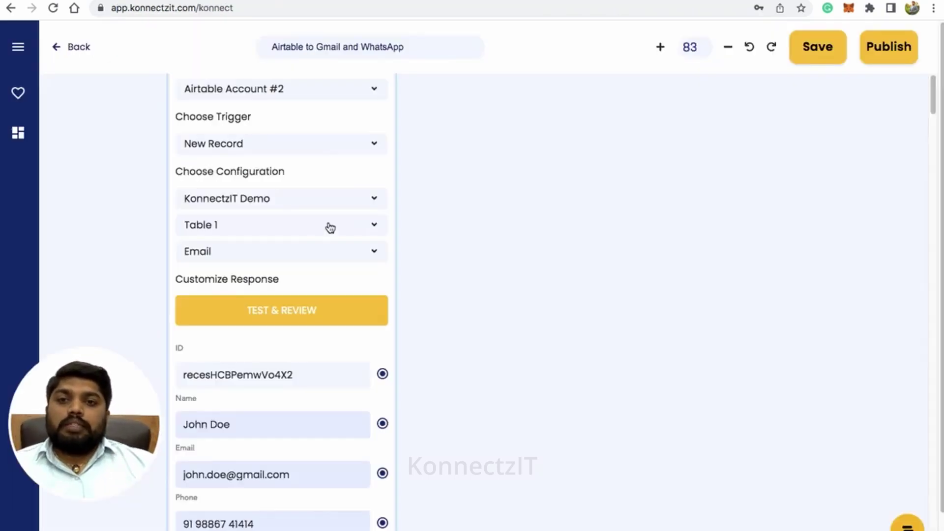
pyautogui.scroll(-2, 329, 227)
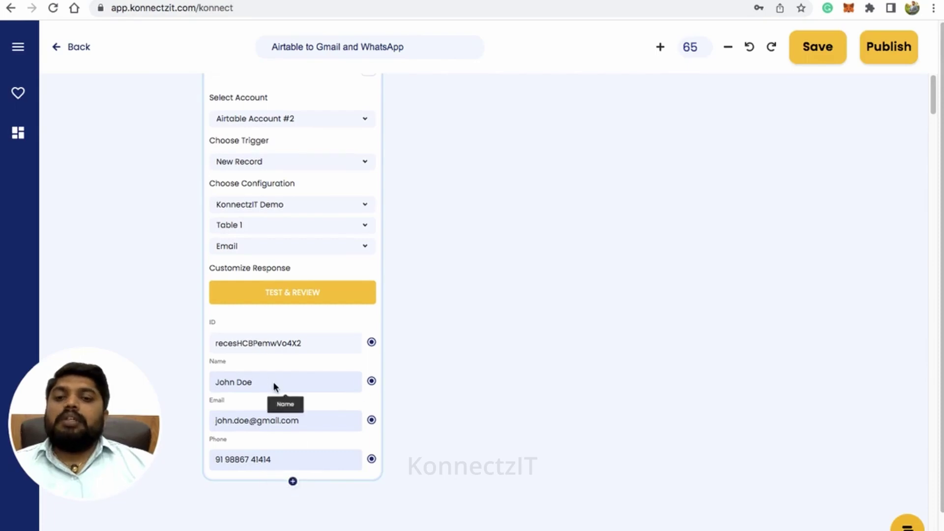
# Add a Text Formatter step to the workflow with its format option set to Merge Text.
pyautogui.click(18, 58)
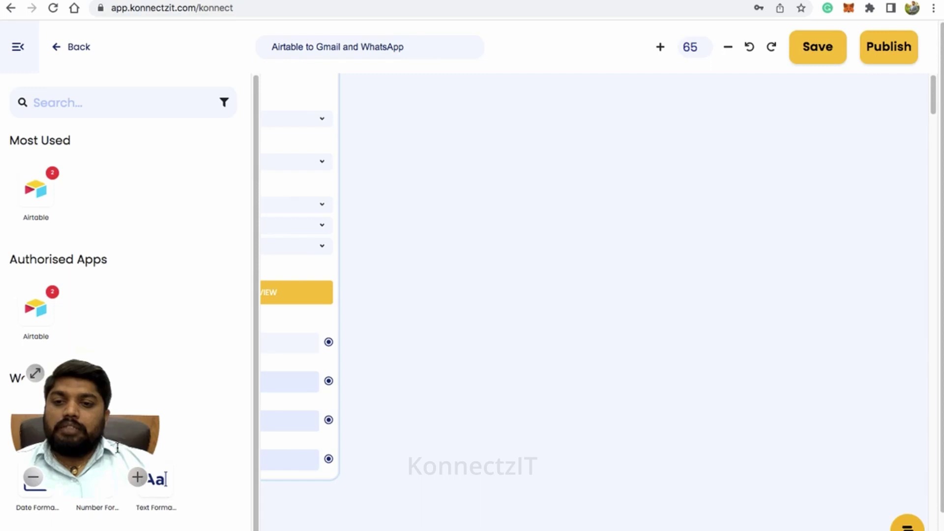
pyautogui.moveTo(153, 486); pyautogui.dragTo(497, 146)
pyautogui.click(19, 56)
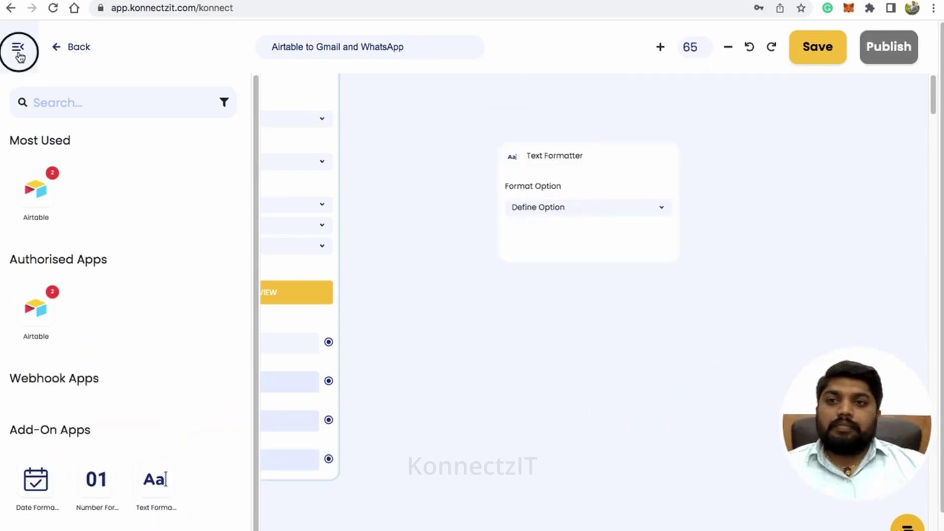
pyautogui.click(447, 167)
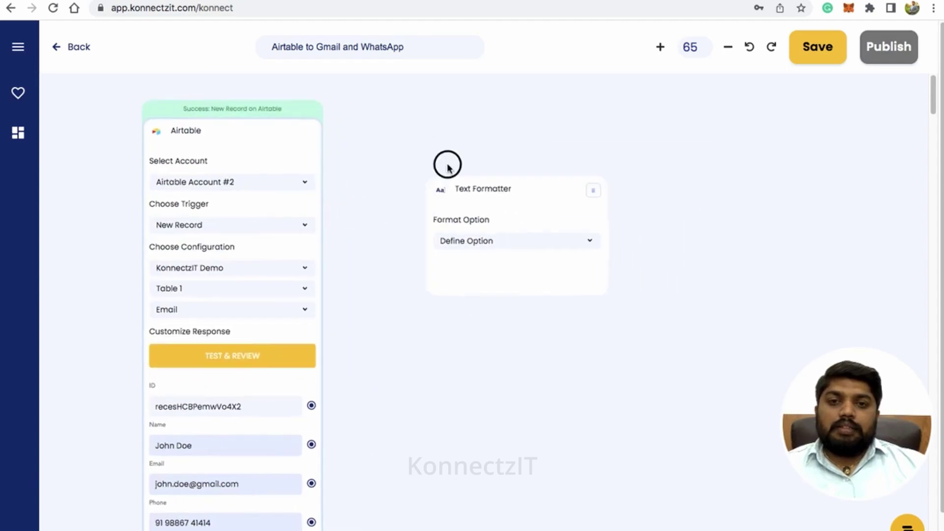
pyautogui.click(446, 216)
pyautogui.click(451, 258)
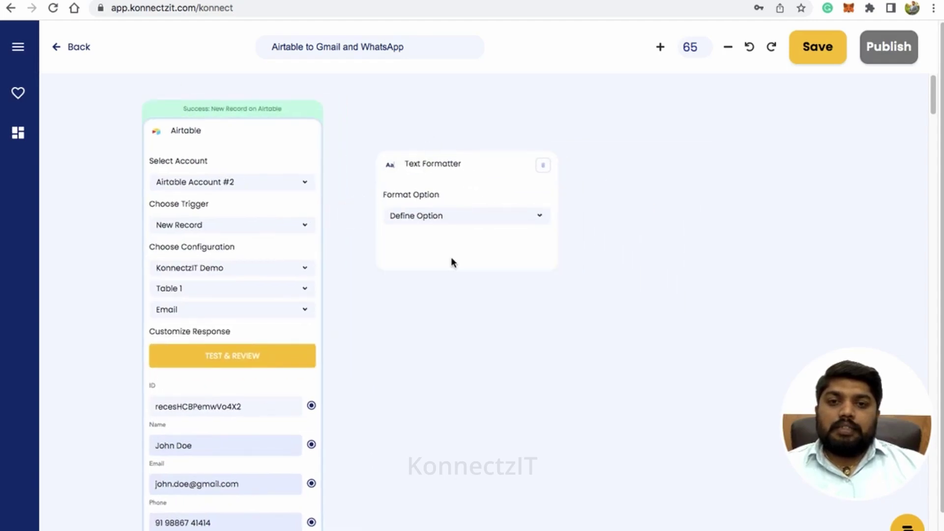
pyautogui.moveTo(312, 444); pyautogui.dragTo(403, 298)
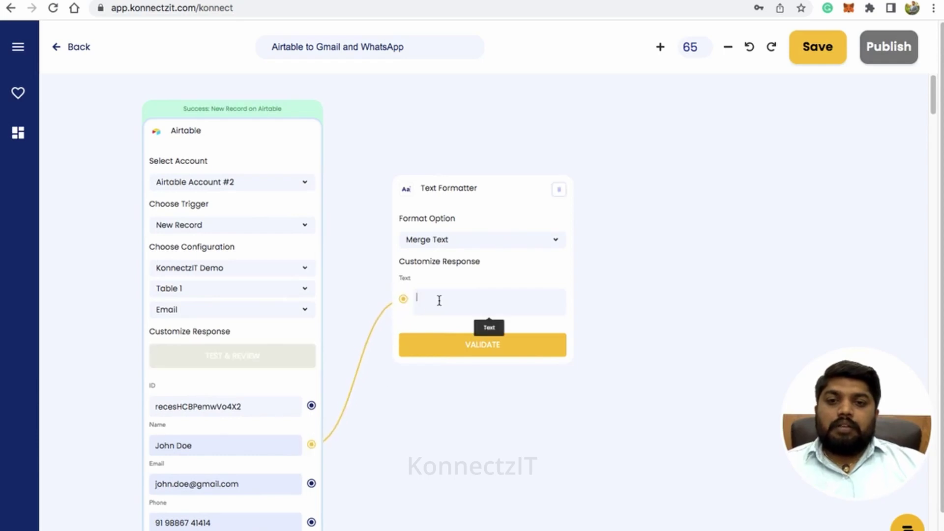
pyautogui.write('Hi @')
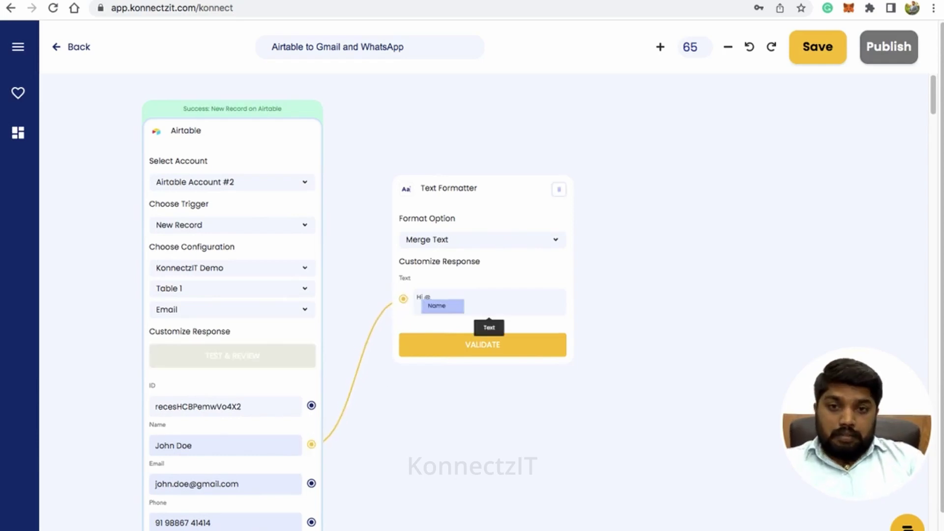
pyautogui.press('Return')
pyautogui.press('Return')
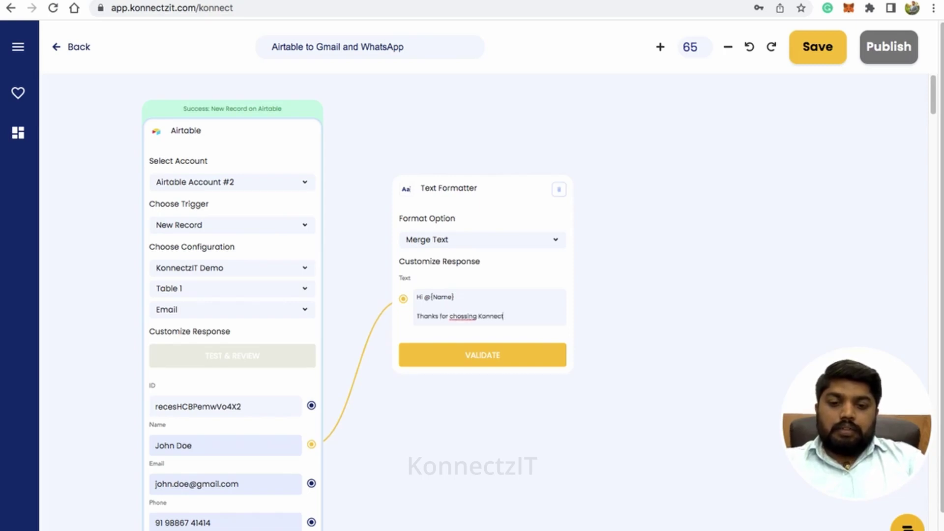
pyautogui.press('Return')
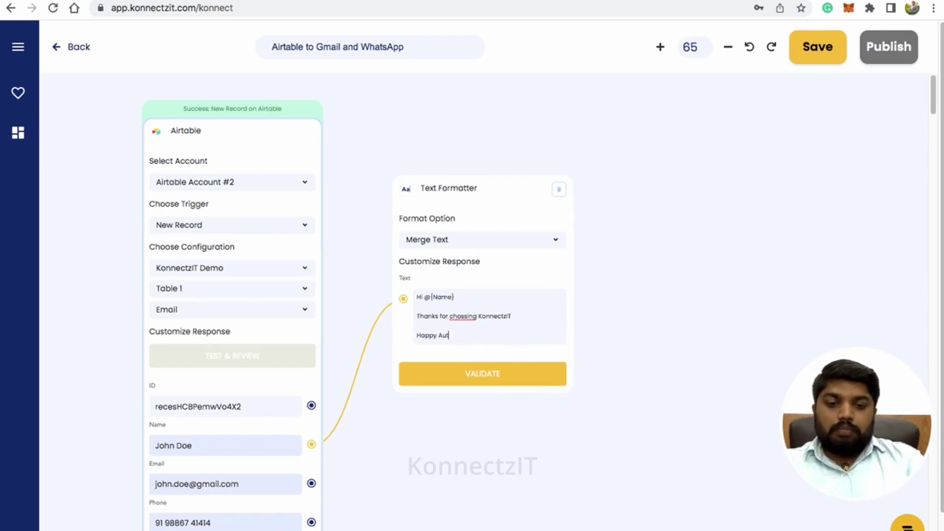
pyautogui.write('Happy Automation !!!')
pyautogui.press('Return')
pyautogui.write('Regards,')
pyautogui.press('Return')
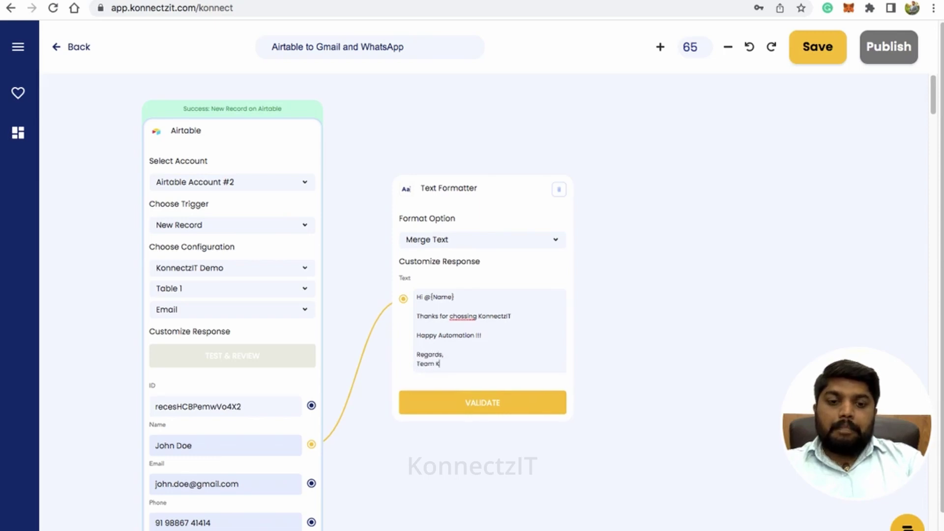
# Correct 'chossing' to 'choosing' and validate the formatted message.
pyautogui.scroll(3, 463, 315)
pyautogui.rightClick(465, 315)
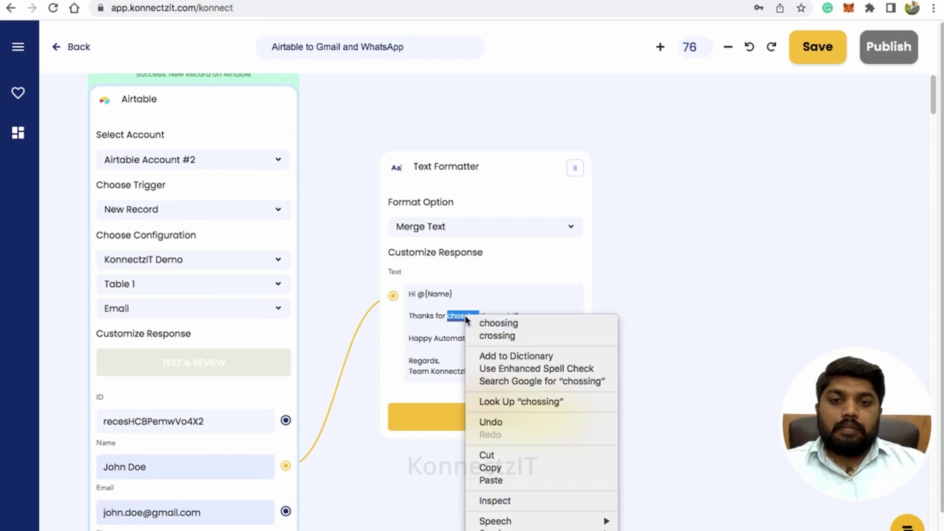
pyautogui.click(488, 322)
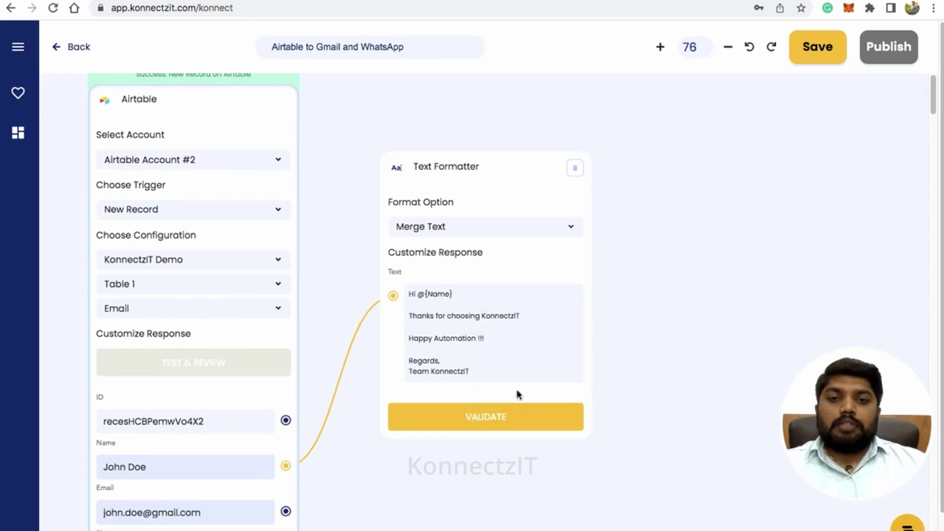
pyautogui.click(511, 417)
pyautogui.moveTo(527, 178); pyautogui.dragTo(459, 162)
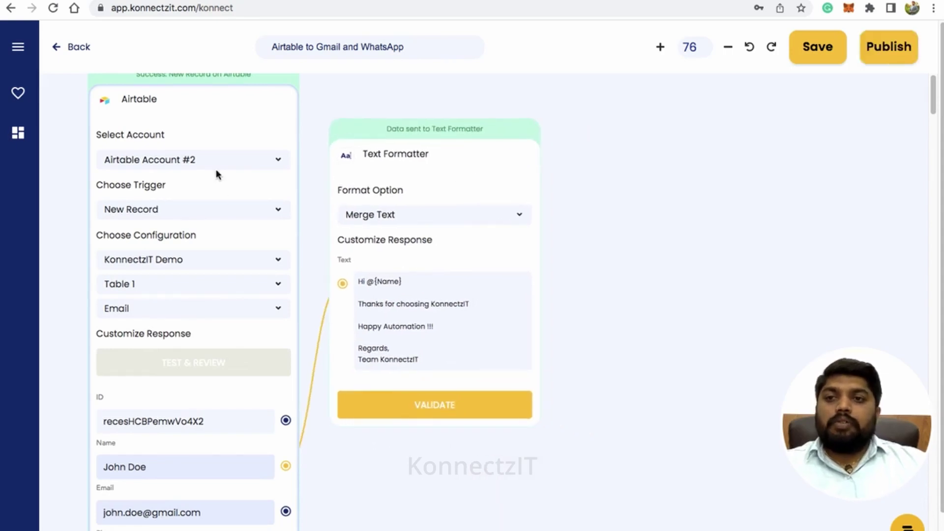
pyautogui.scroll(-4, 206, 165)
# Add a Gmail step that uses the chosen account and the Send Email action.
pyautogui.click(18, 47)
pyautogui.click(72, 103)
pyautogui.write('gmai')
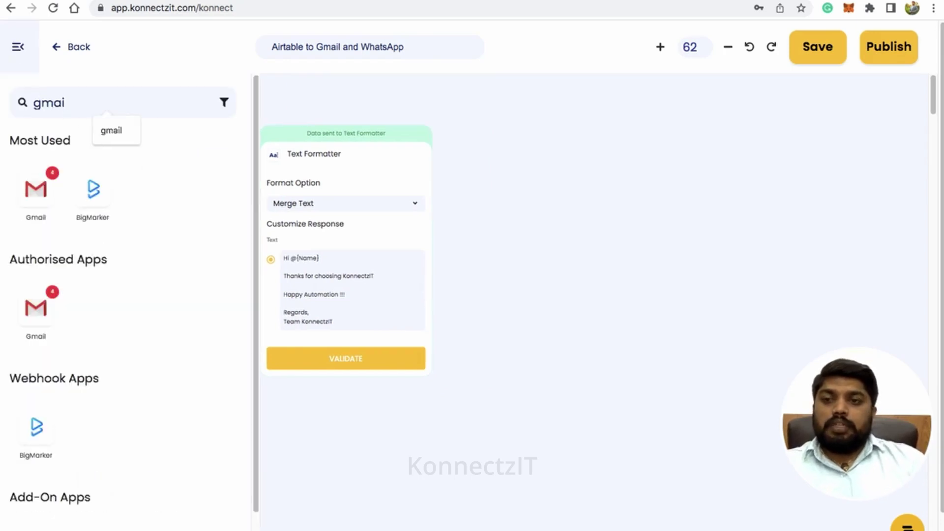
pyautogui.moveTo(36, 189); pyautogui.dragTo(511, 148)
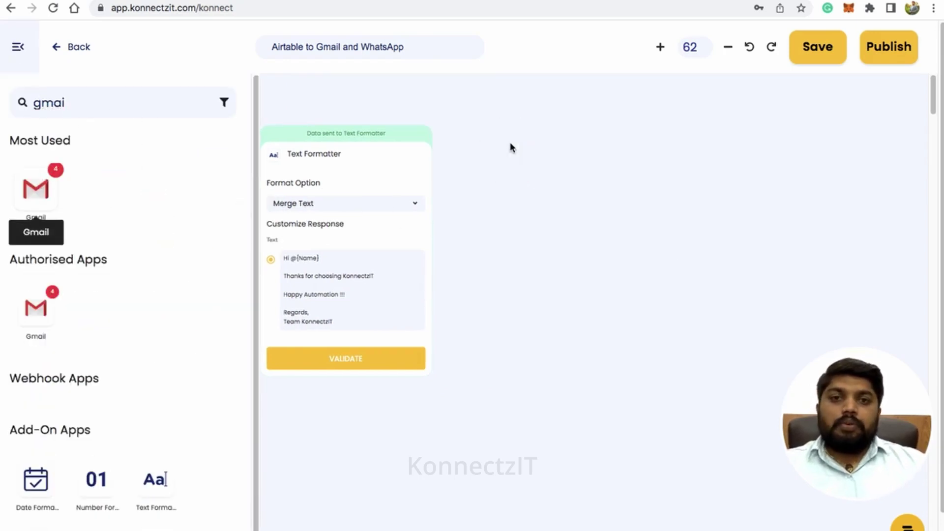
pyautogui.click(17, 47)
pyautogui.moveTo(573, 120); pyautogui.dragTo(575, 77)
pyautogui.click(596, 155)
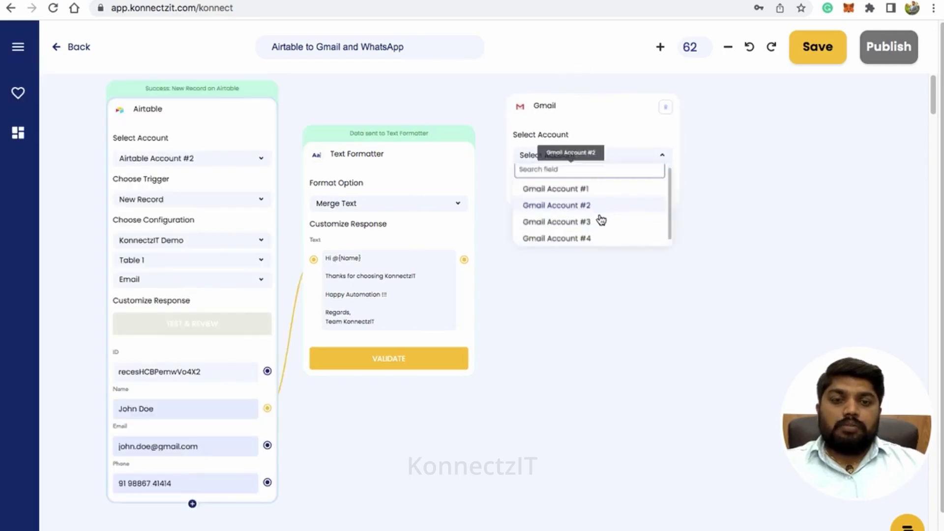
pyautogui.click(597, 237)
pyautogui.click(587, 197)
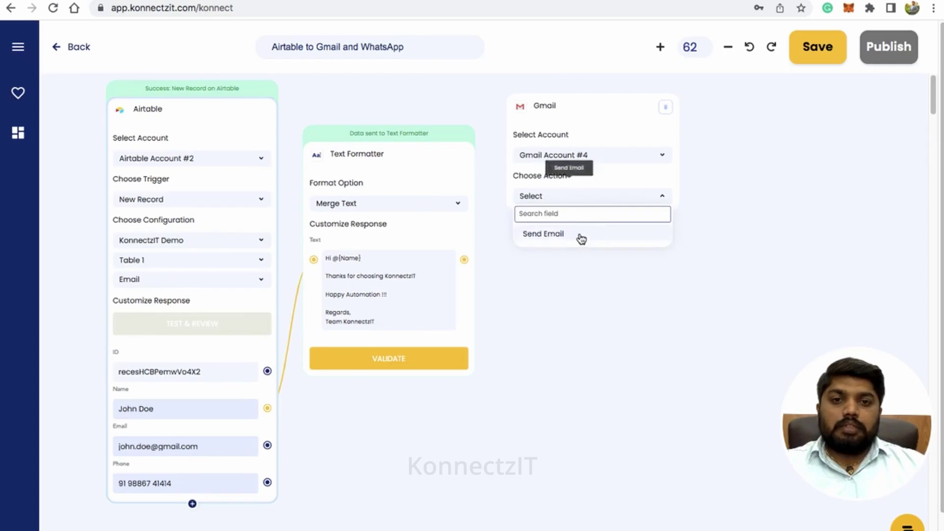
pyautogui.click(582, 235)
# Map the formatted message to Body, the record's Email to To, subject 'KonnectzIT Demo', then test.
pyautogui.moveTo(465, 261); pyautogui.dragTo(516, 402)
pyautogui.moveTo(267, 445); pyautogui.dragTo(517, 365)
pyautogui.click(551, 330)
pyautogui.write('KonnectzIT Demo')
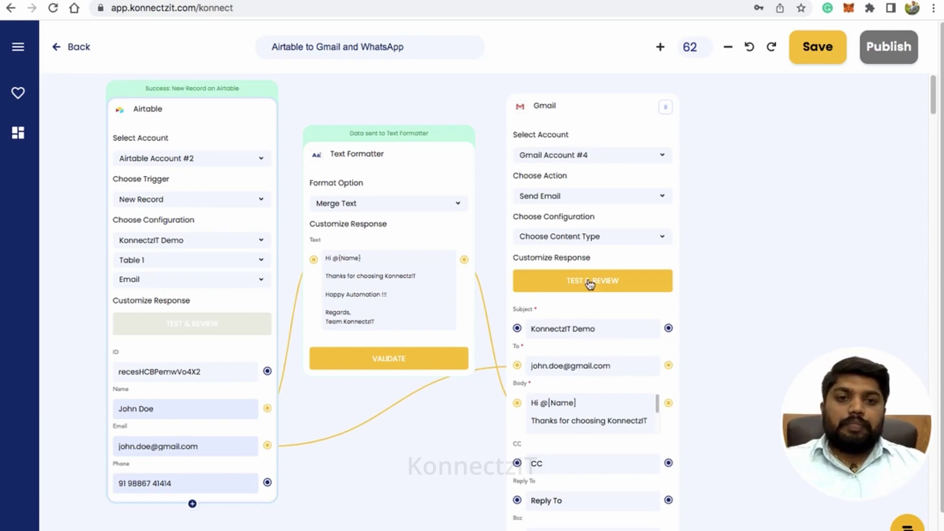
pyautogui.click(590, 281)
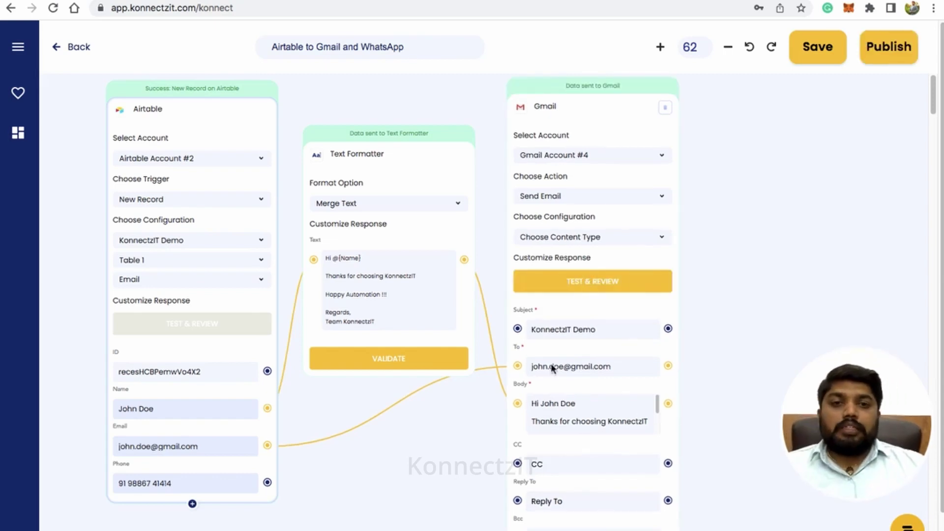
pyautogui.scroll(-3, 577, 262)
pyautogui.hscroll(3, 647, 253)
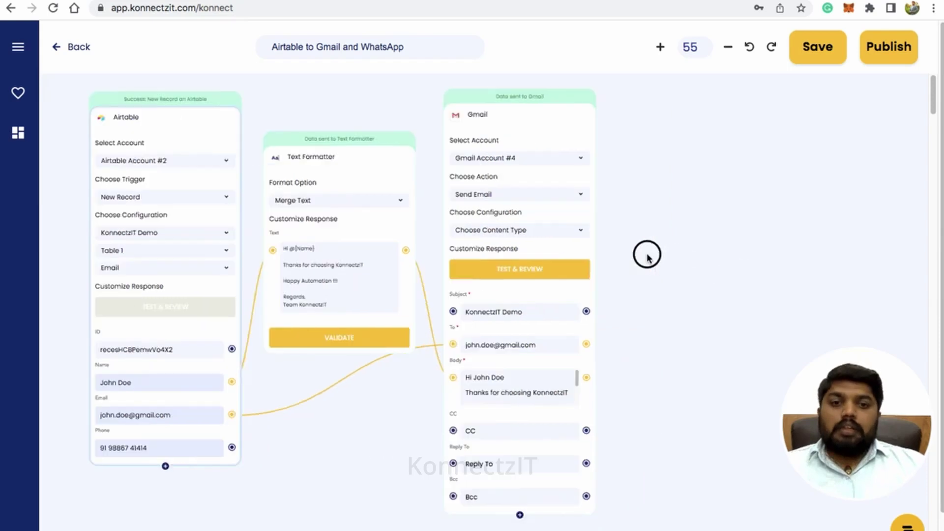
# Search the apps for 'whats' and drop a WhatsappCloudApi step onto the canvas.
pyautogui.click(18, 49)
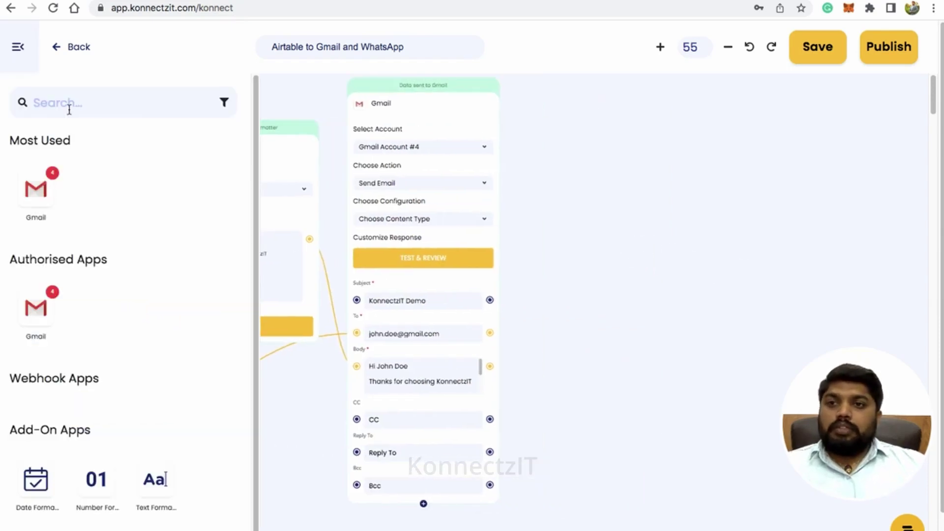
pyautogui.click(72, 101)
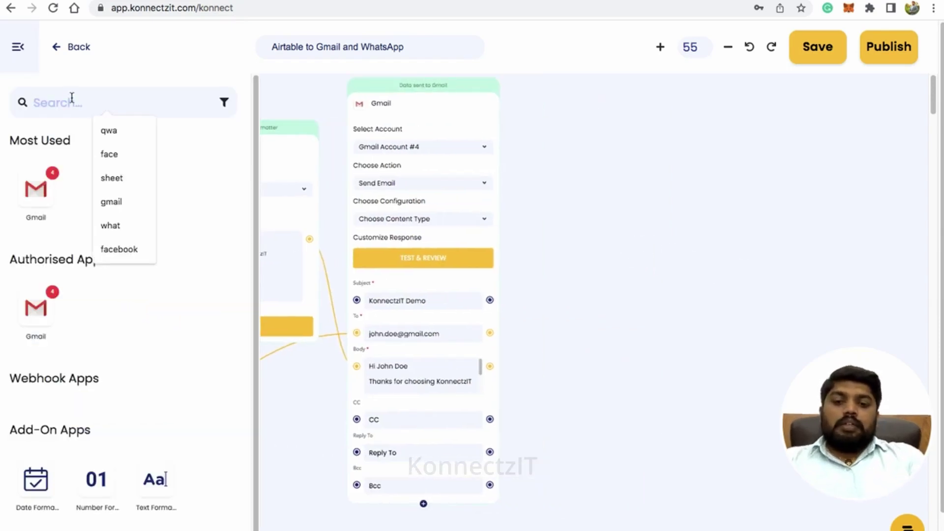
pyautogui.write('whats')
pyautogui.moveTo(51, 192); pyautogui.dragTo(558, 133)
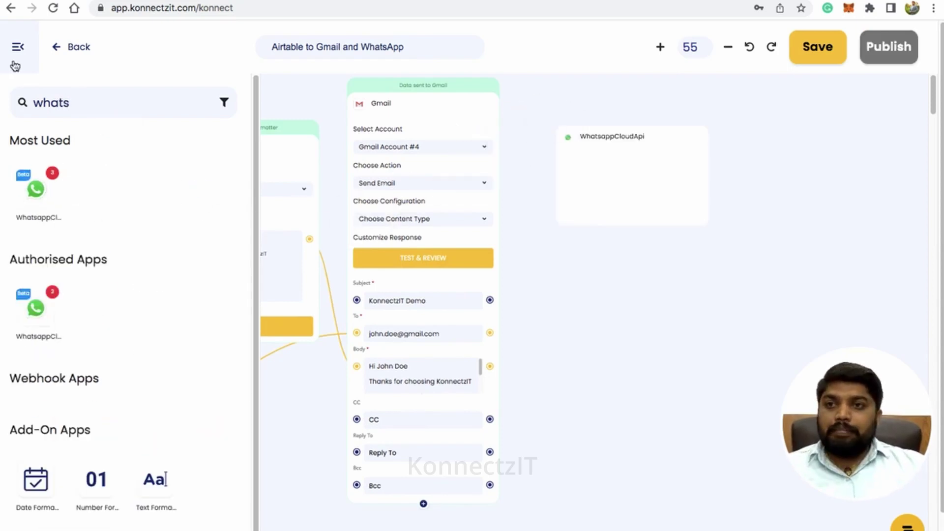
pyautogui.click(16, 63)
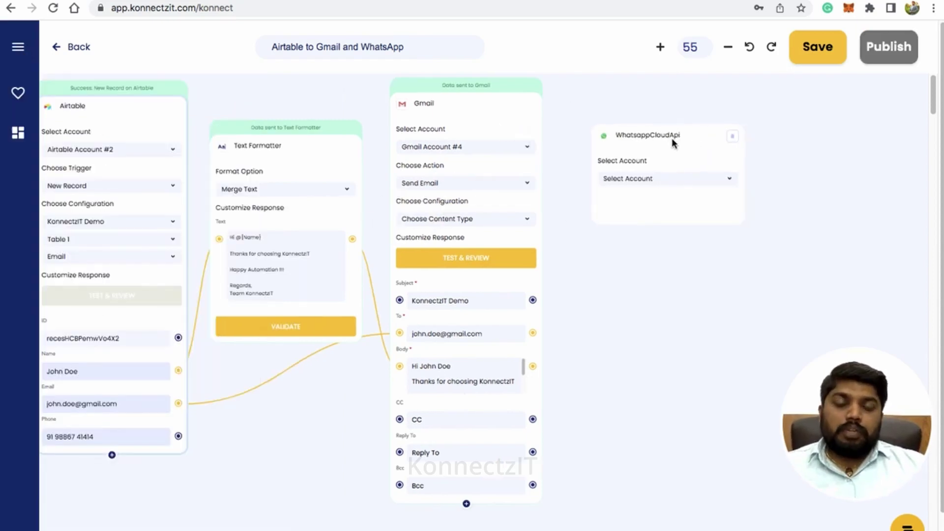
pyautogui.scroll(3, 677, 140)
pyautogui.hscroll(-2, 643, 256)
pyautogui.click(688, 183)
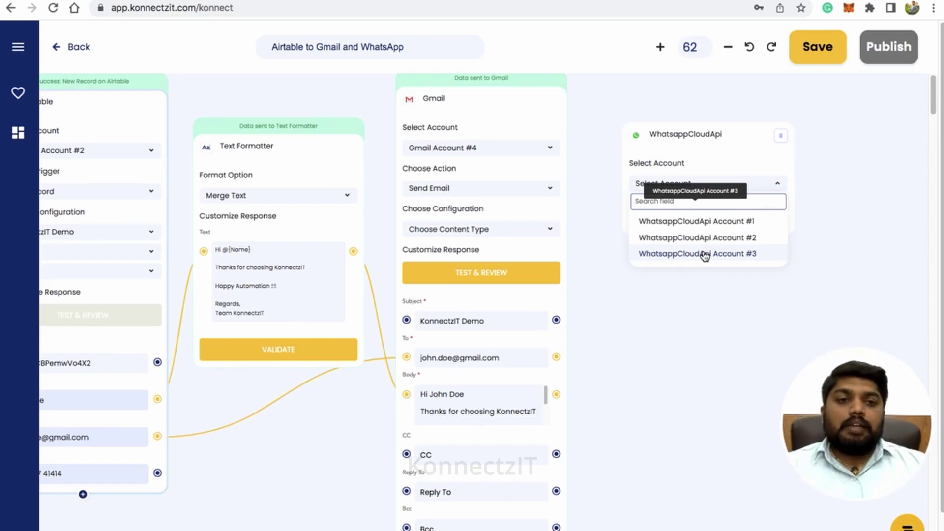
# Configure the WhatsApp step: Account #1, Send Template Message, konnectzit_welcome template, language en_US.
pyautogui.click(704, 254)
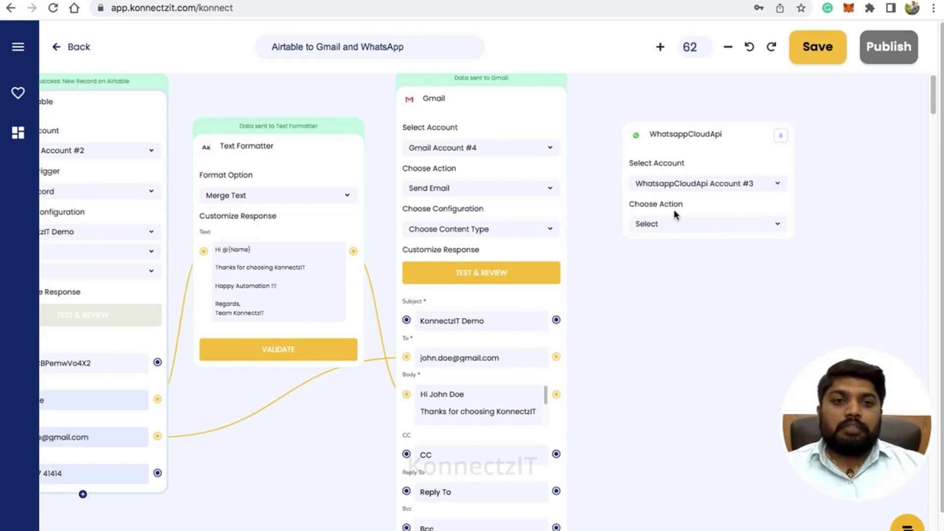
pyautogui.click(696, 189)
pyautogui.click(692, 224)
pyautogui.click(678, 227)
pyautogui.click(675, 262)
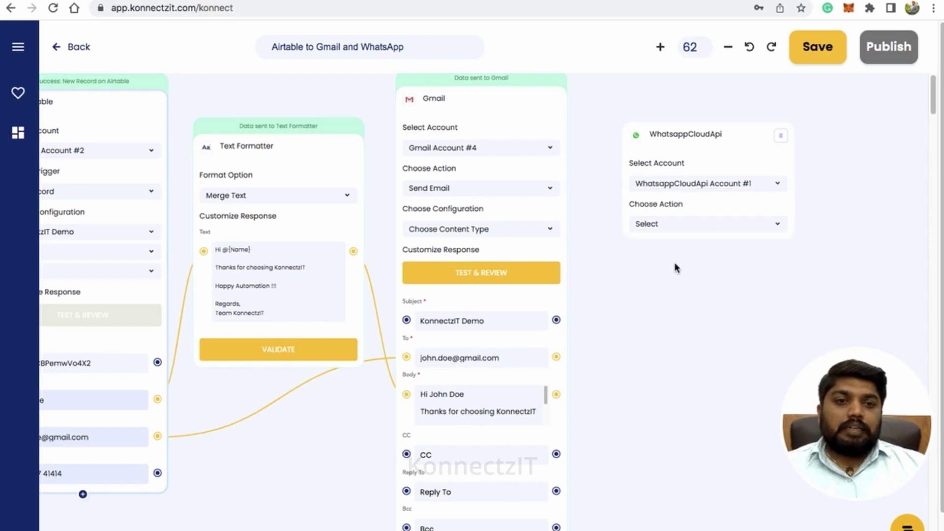
pyautogui.click(676, 266)
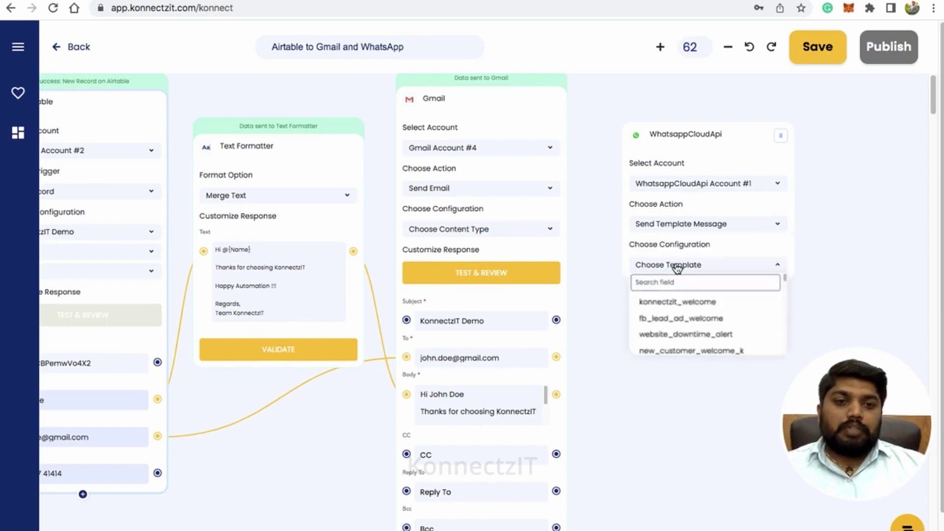
pyautogui.click(680, 302)
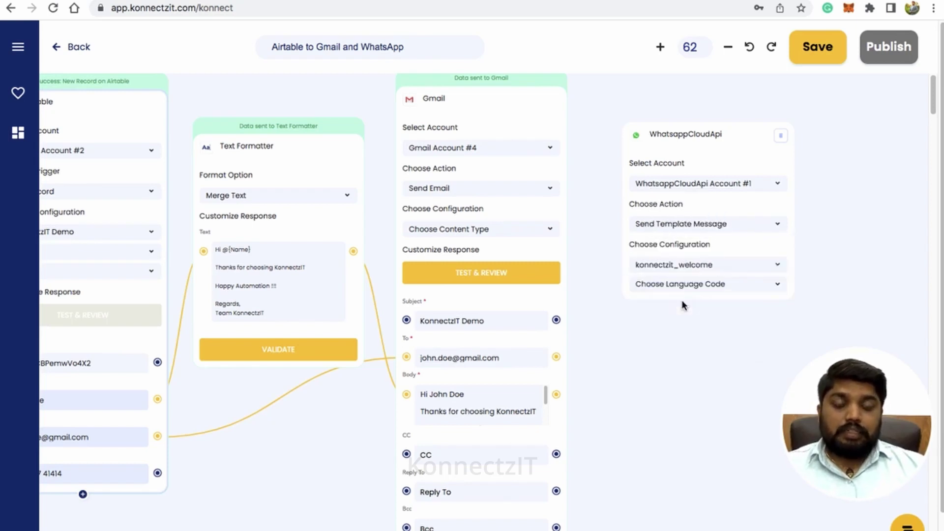
pyautogui.click(688, 291)
pyautogui.click(659, 322)
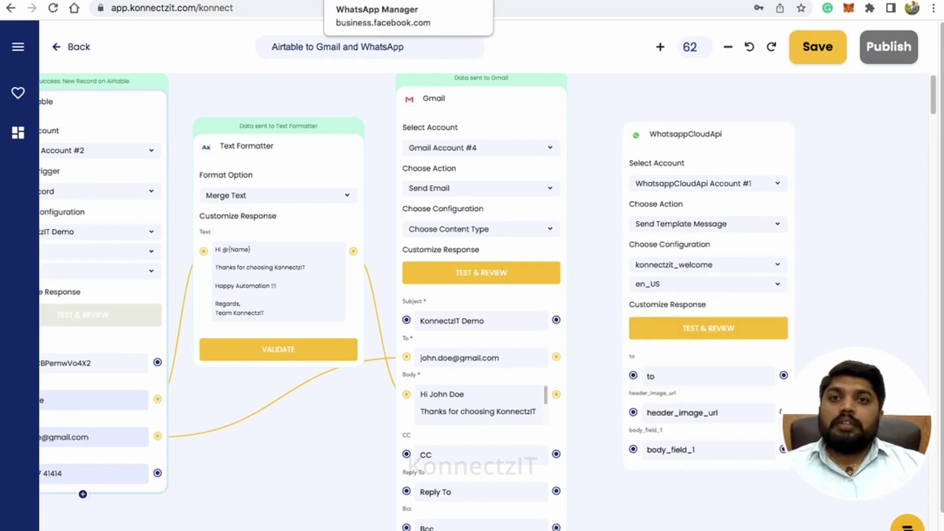
pyautogui.click(407, 1)
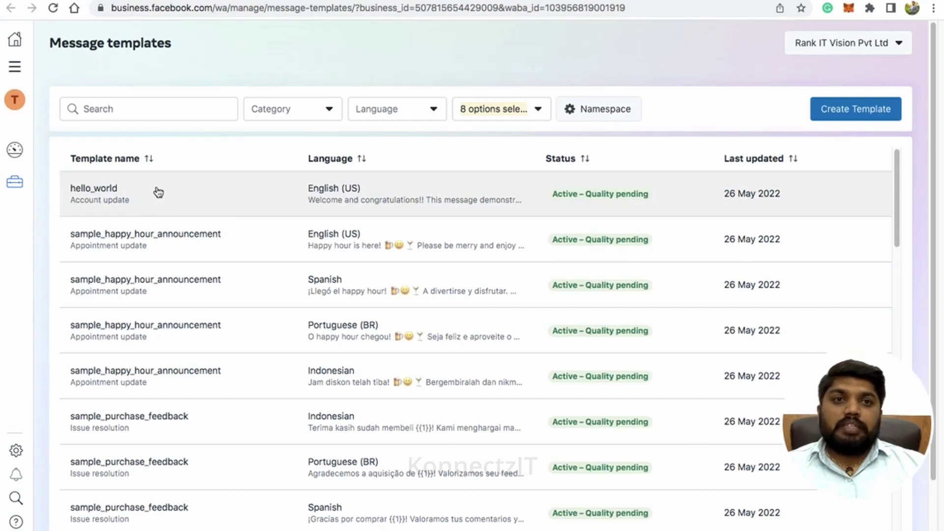
# Inspect konnectzit_welcome's image header, {{1}} greeting body, footer and sign-up button, then return to KonnectzIT.
pyautogui.scroll(-10, 312, 284)
pyautogui.scroll(-10, 312, 284)
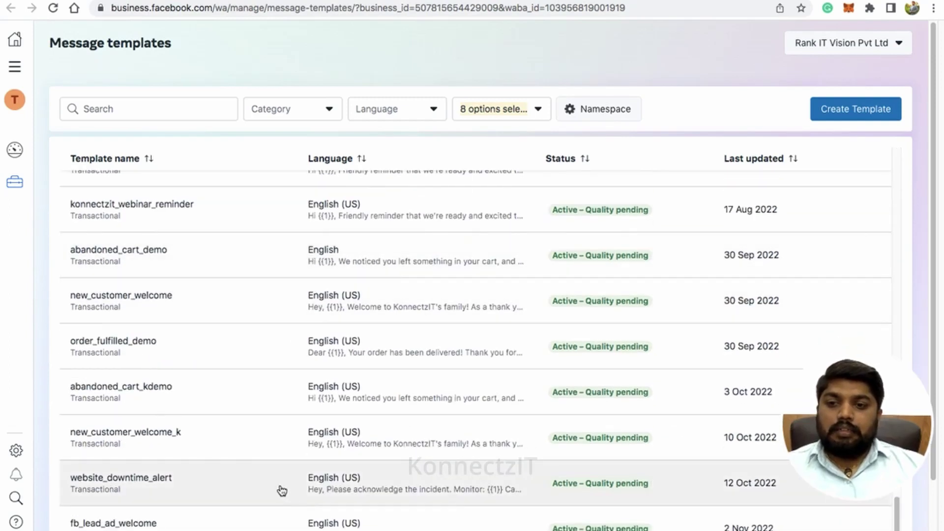
pyautogui.scroll(-2, 282, 490)
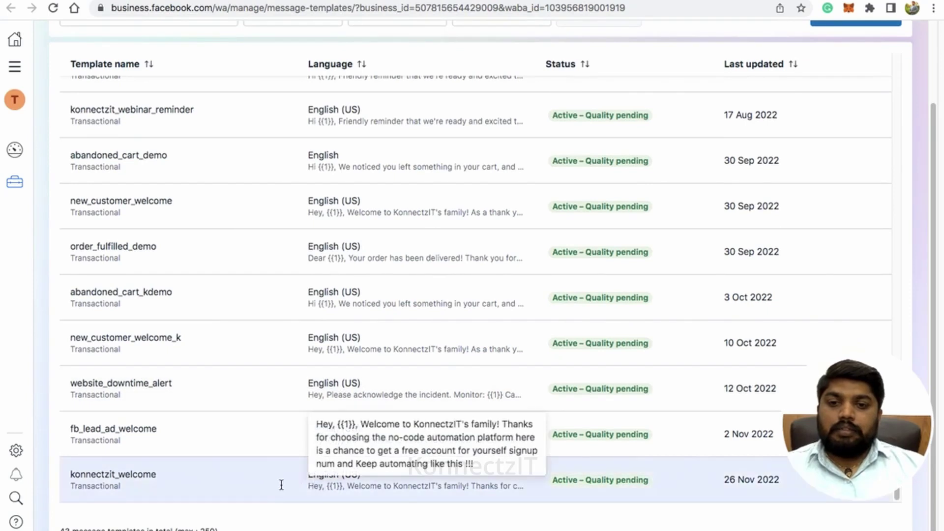
pyautogui.click(281, 485)
pyautogui.scroll(-4, 352, 285)
pyautogui.scroll(4, 363, 286)
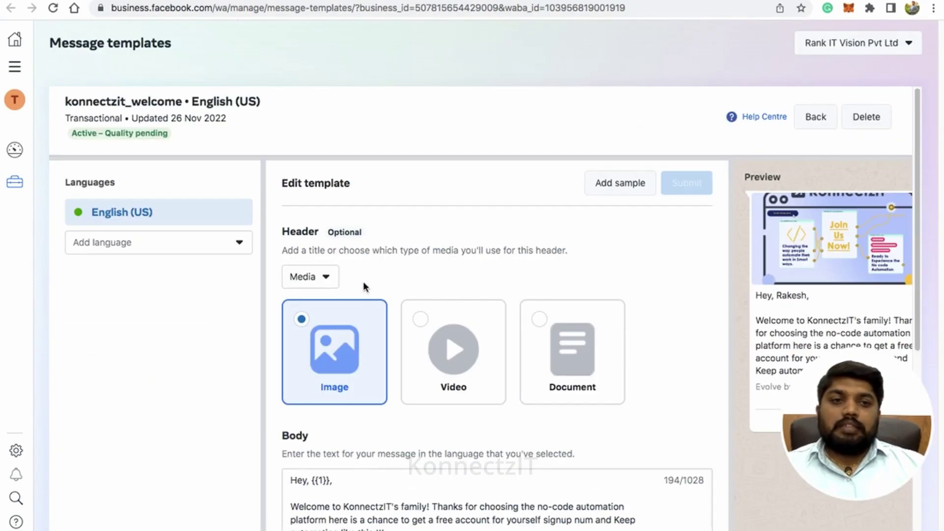
pyautogui.scroll(-2, 583, 278)
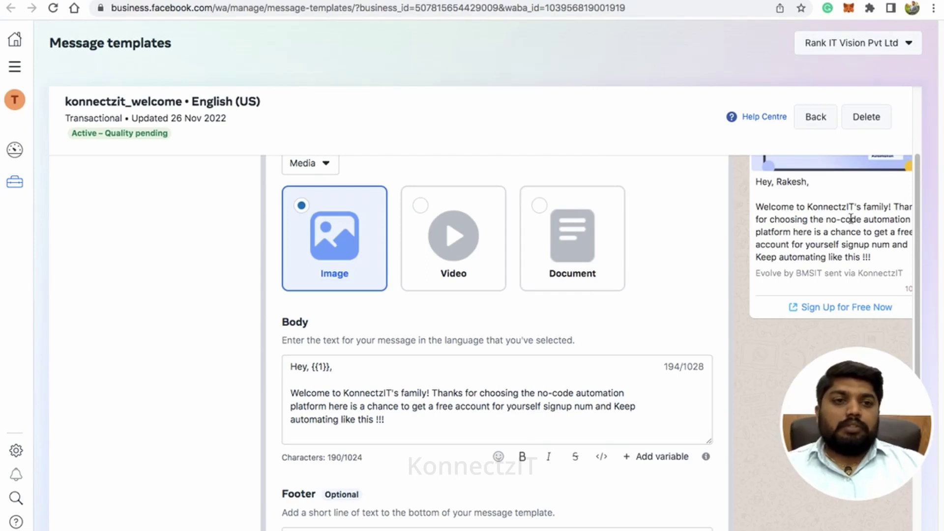
pyautogui.scroll(-2, 514, 337)
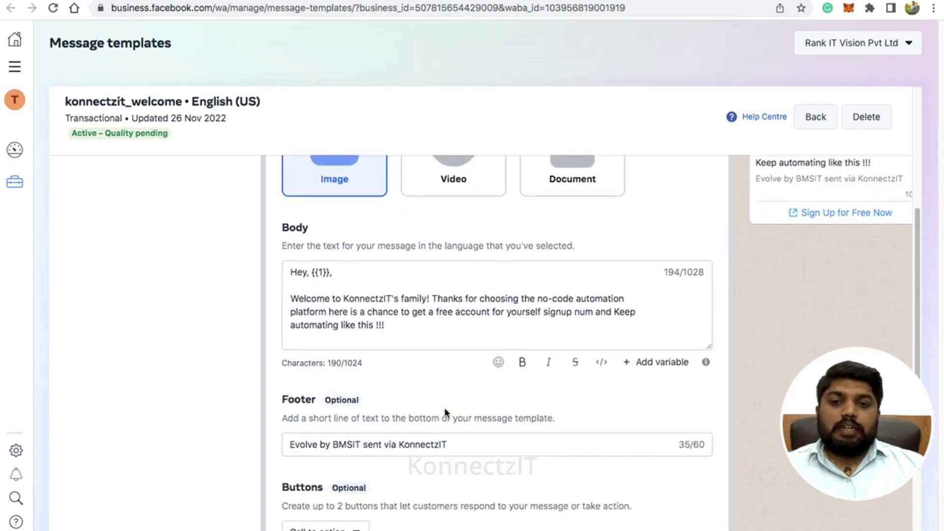
pyautogui.scroll(-3, 426, 441)
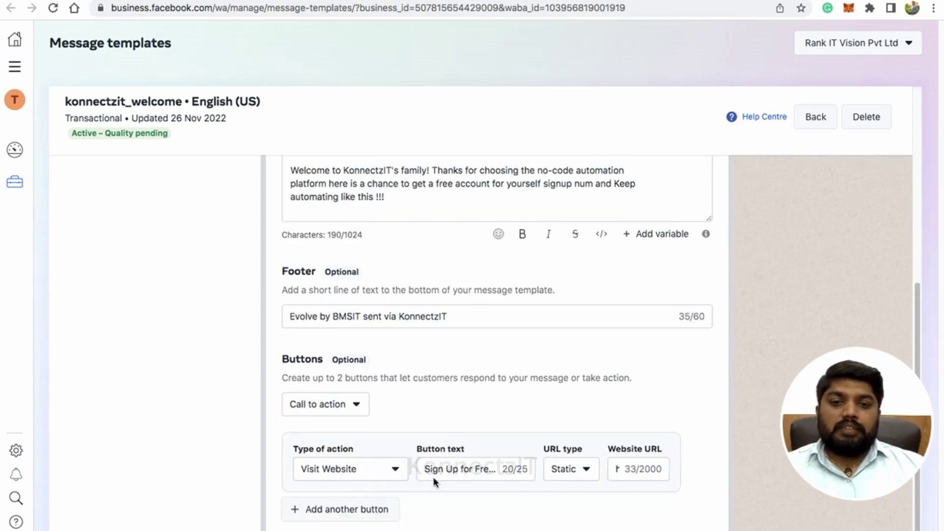
pyautogui.scroll(3, 608, 396)
pyautogui.scroll(-3, 754, 346)
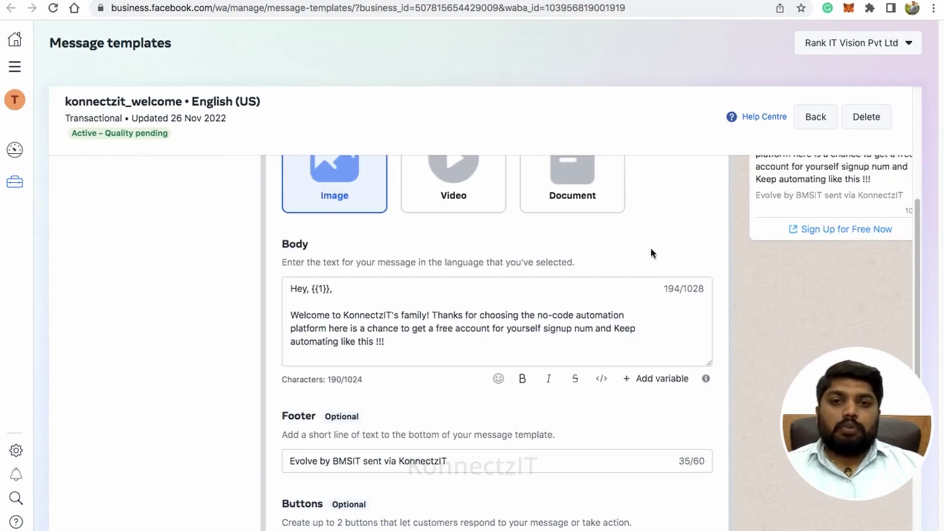
pyautogui.scroll(4, 651, 249)
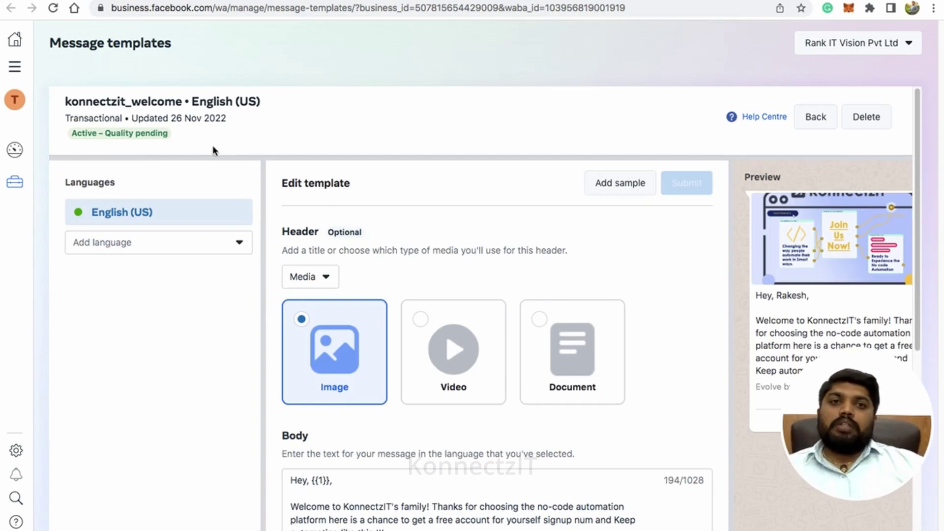
pyautogui.hotkey('ctrl', 'Tab')
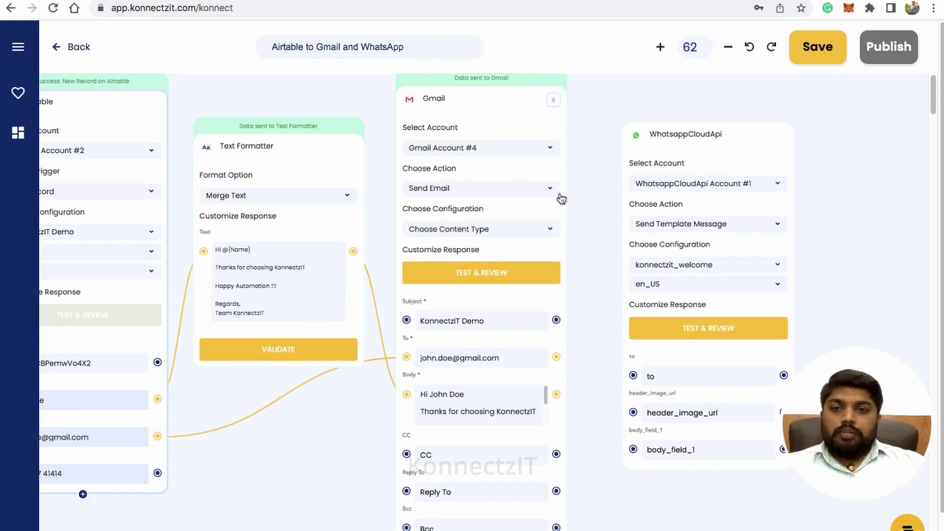
# Map Phone to 'to', paste the Group-219.png URL as header_image_url, Name to body_field_1, and test.
pyautogui.moveTo(158, 473); pyautogui.dragTo(633, 377)
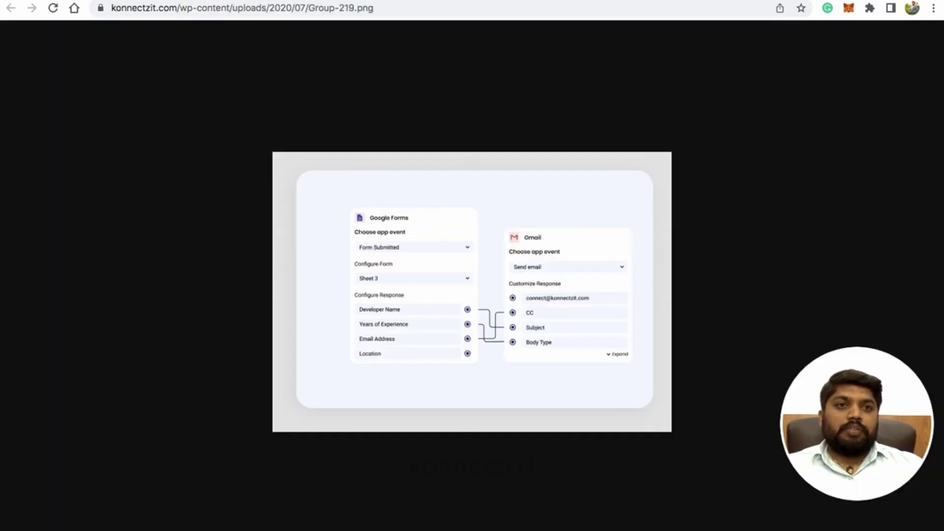
pyautogui.click(322, 10)
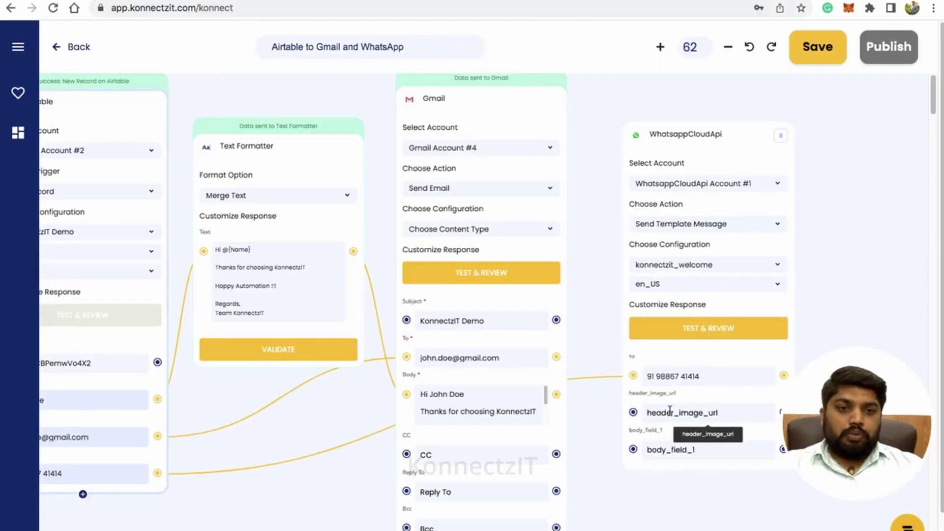
pyautogui.click(669, 412)
pyautogui.hotkey('ctrl', 'v')
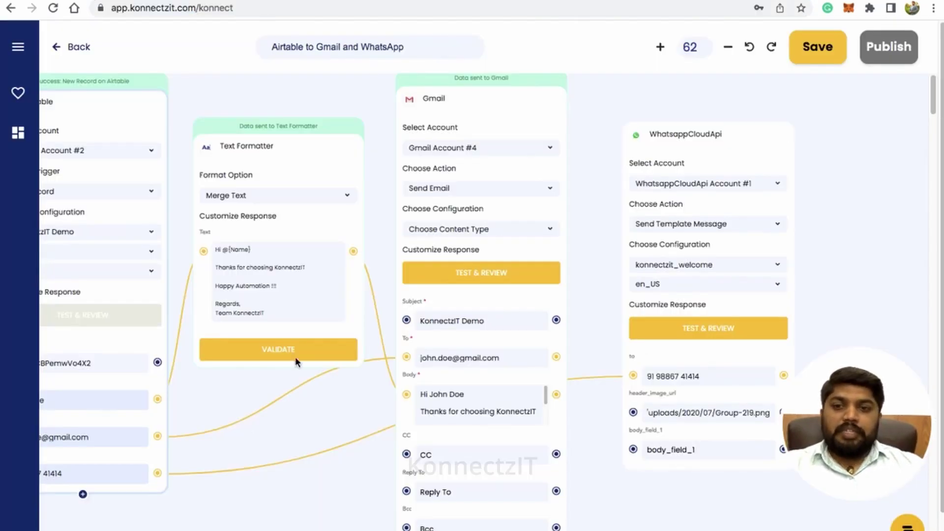
pyautogui.moveTo(158, 398); pyautogui.dragTo(633, 450)
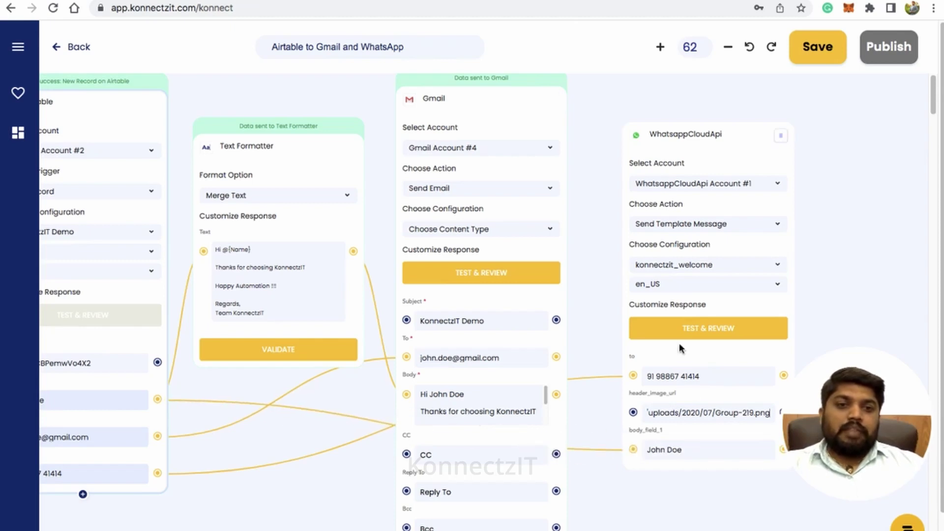
pyautogui.click(689, 333)
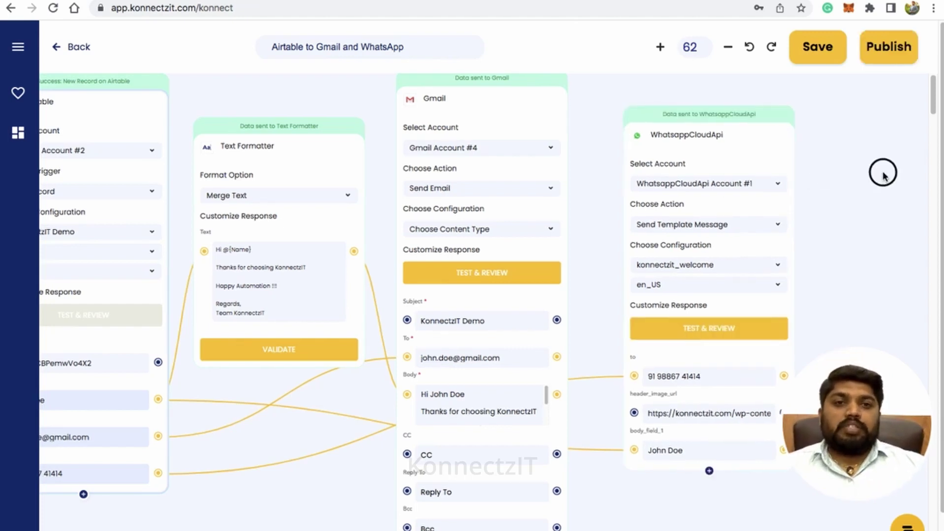
pyautogui.hscroll(-3, 882, 173)
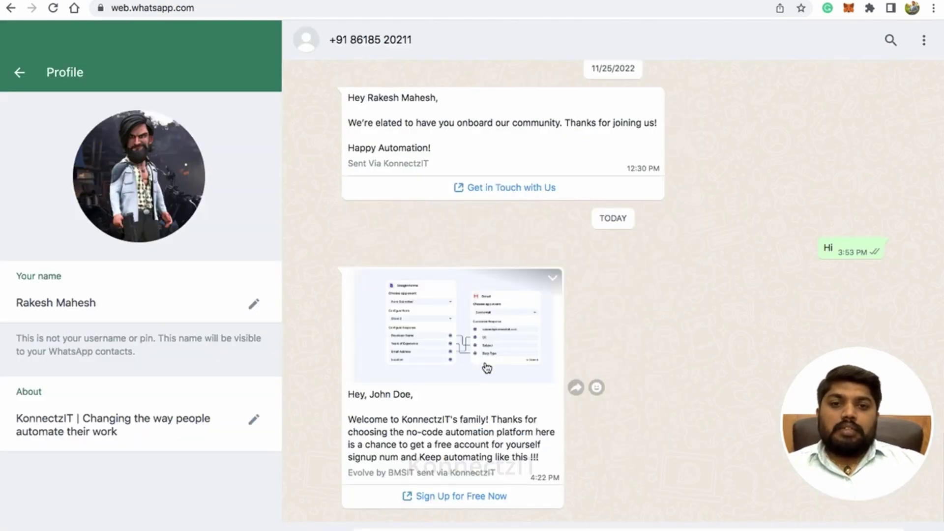
# Check the received WhatsApp greeting and welcome text, then try and cancel the sign-up link.
pyautogui.moveTo(351, 399); pyautogui.dragTo(406, 395)
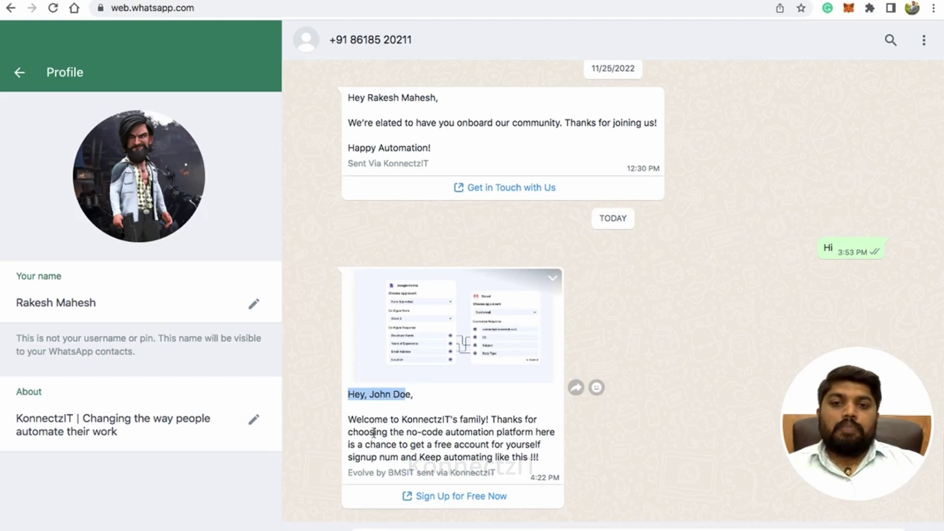
pyautogui.moveTo(354, 420); pyautogui.dragTo(506, 449)
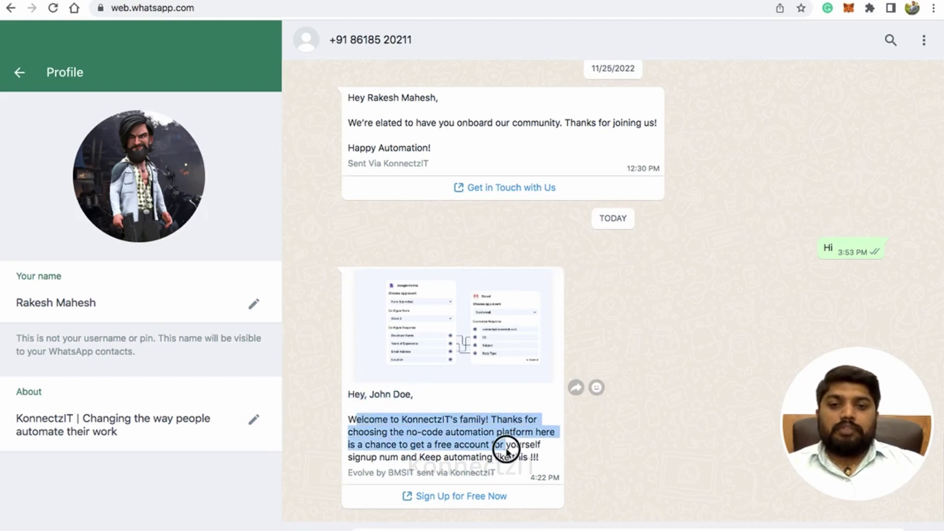
pyautogui.click(458, 499)
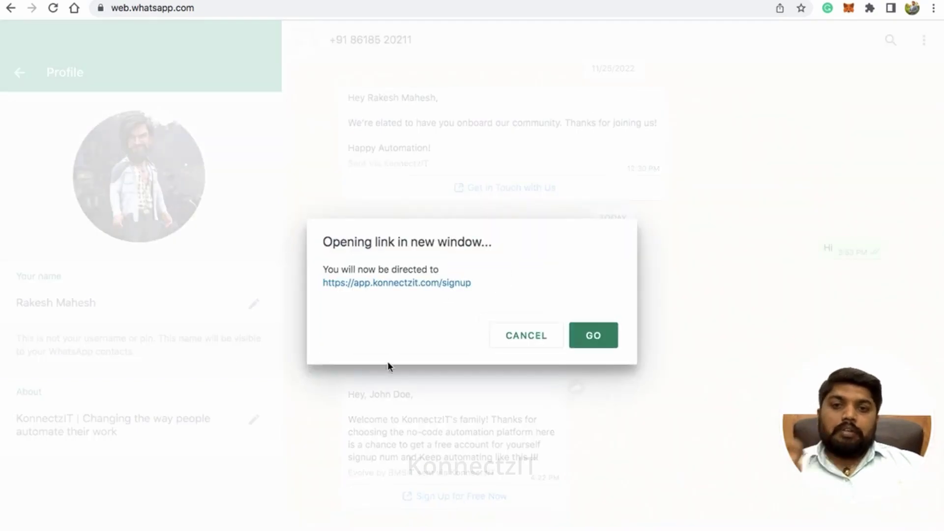
pyautogui.click(525, 337)
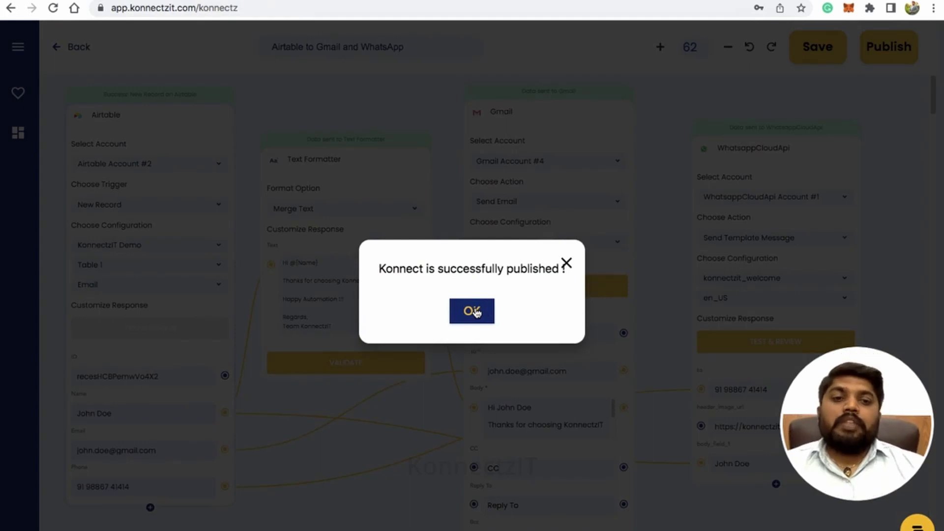
# Dismiss the publish confirmation and add a new empty fourth row in Airtable's Table 1.
pyautogui.click(474, 311)
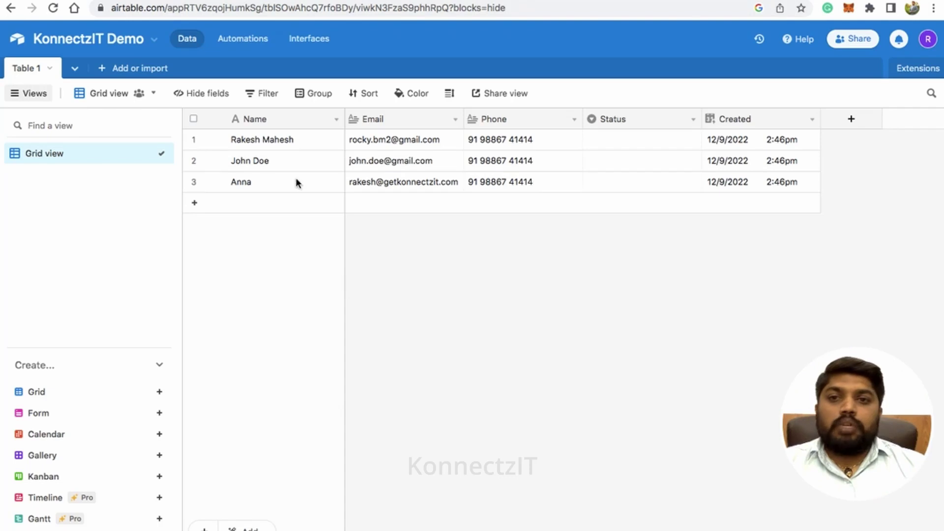
pyautogui.click(196, 203)
# Enter the new contact's name, email address and phone number into the fourth record.
pyautogui.click(261, 200)
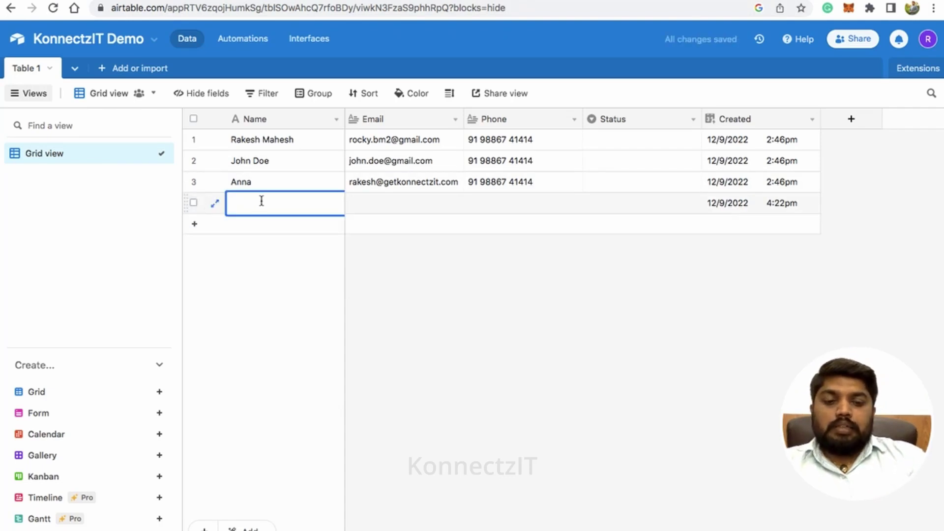
pyautogui.write('David')
pyautogui.click(404, 203)
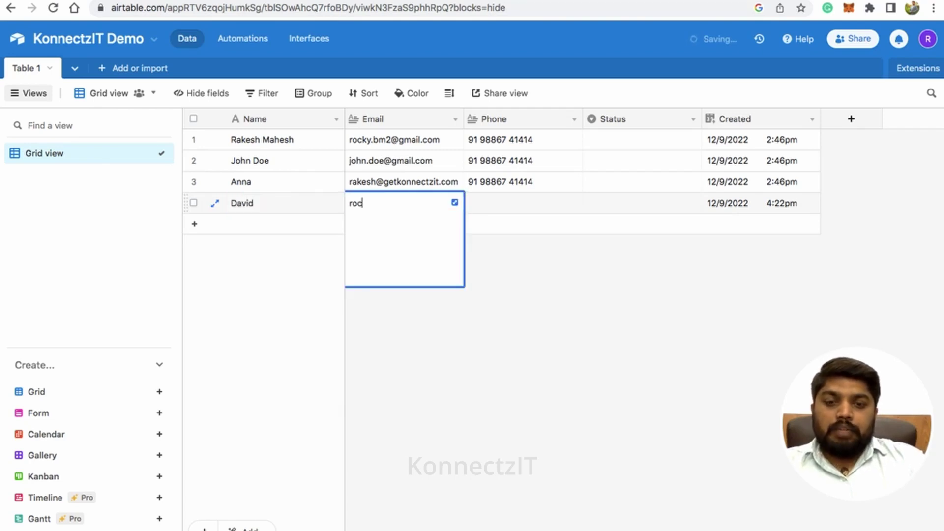
pyautogui.press('Tab')
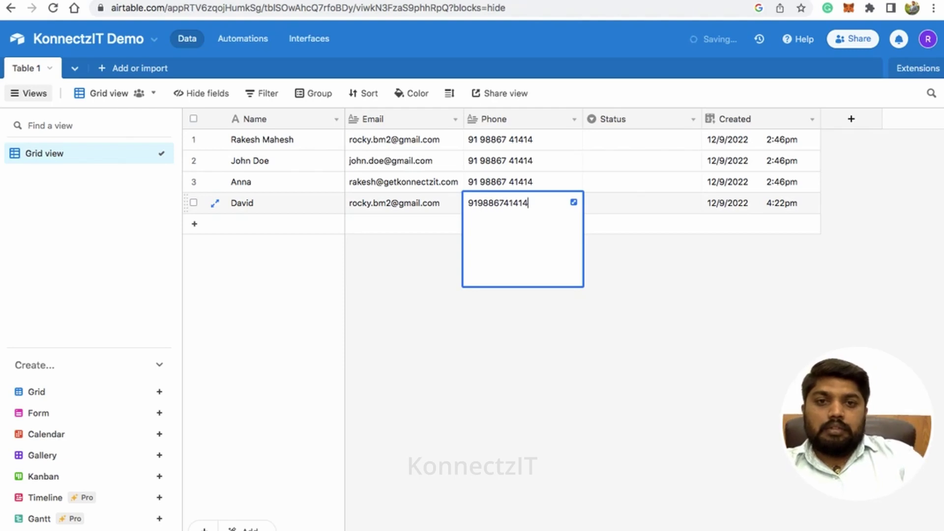
pyautogui.click(363, 225)
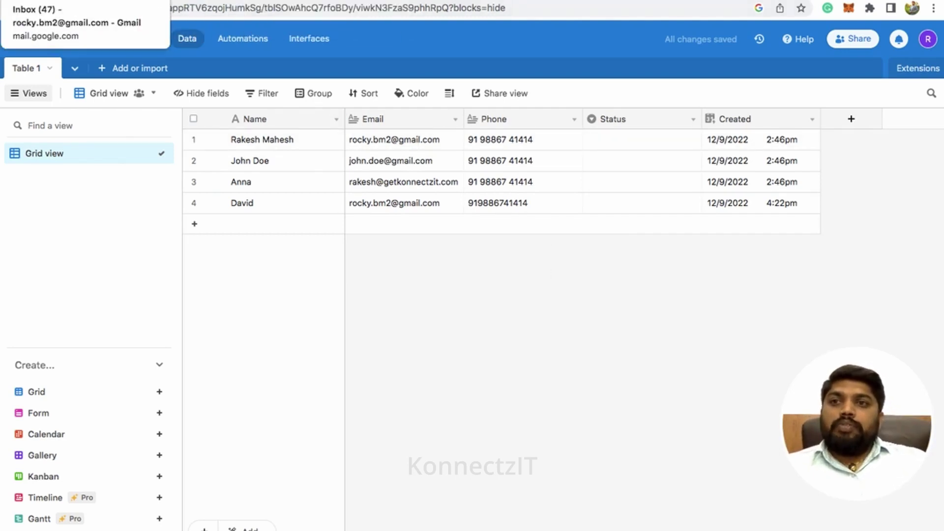
# Refresh the Gmail inbox and read the 'KonnectzIT Demo' email greeting the new contact by name.
pyautogui.click(59, 0)
pyautogui.click(103, 124)
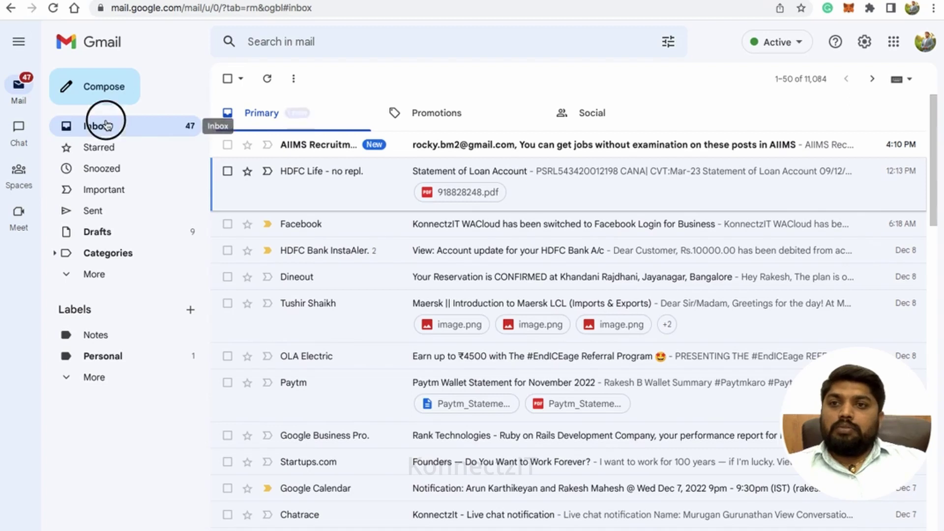
pyautogui.click(106, 125)
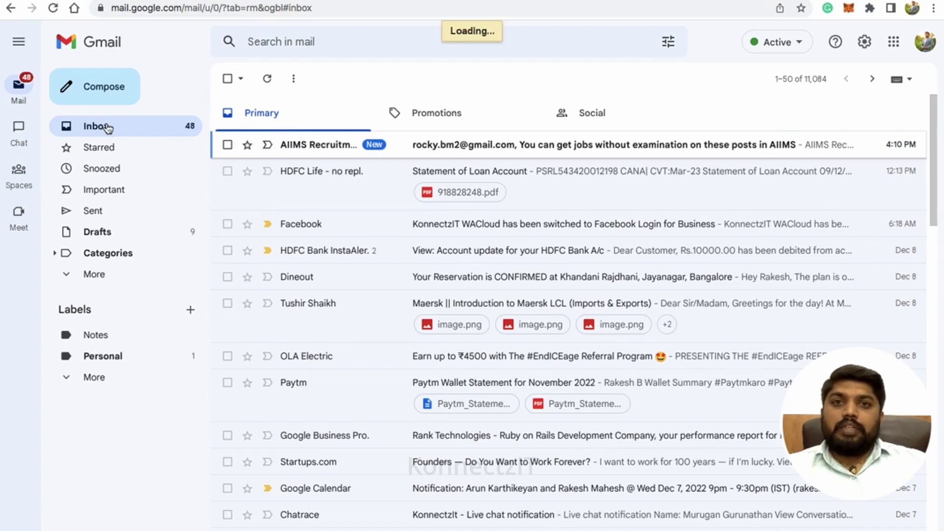
pyautogui.click(445, 144)
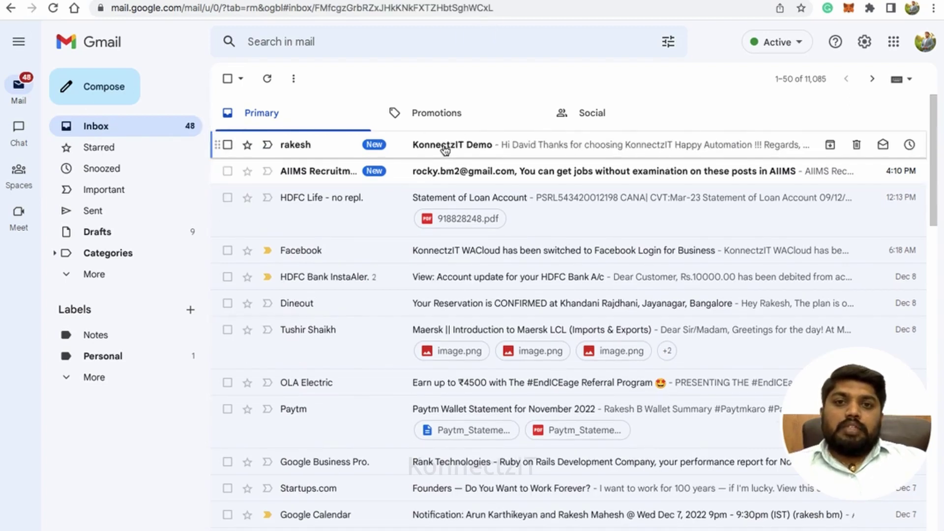
pyautogui.moveTo(261, 116); pyautogui.dragTo(366, 117)
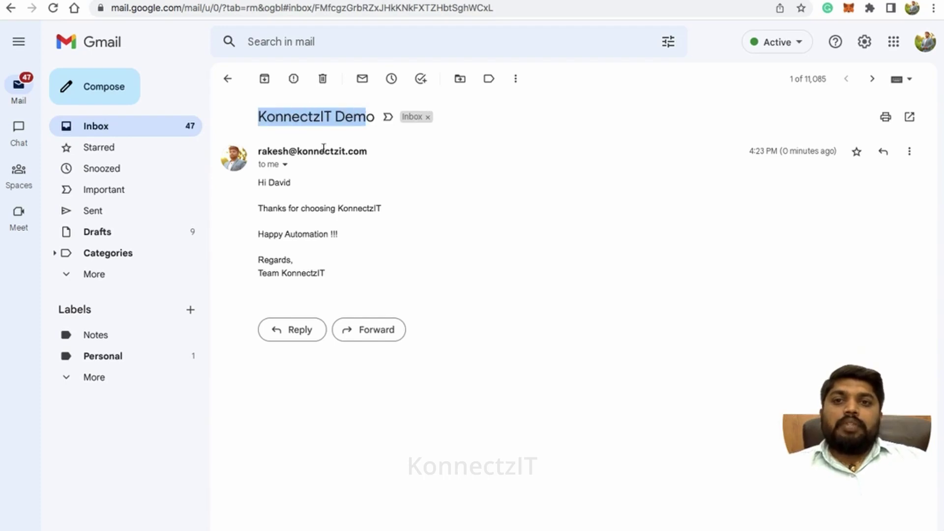
pyautogui.click(273, 182)
pyautogui.moveTo(259, 182); pyautogui.dragTo(324, 240)
pyautogui.click(359, 269)
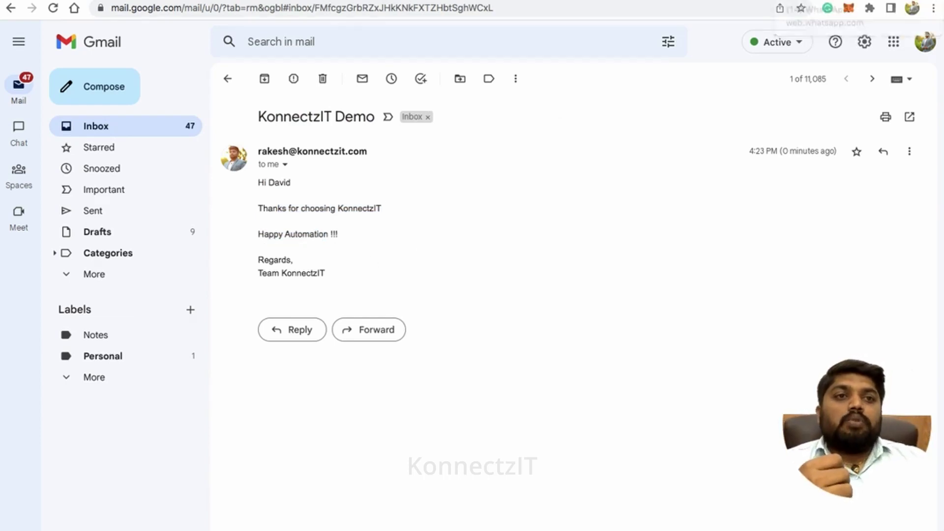
pyautogui.click(772, 1)
# Highlight the welcome text of the new 4:23 PM 'Hey, David' template message.
pyautogui.moveTo(362, 418); pyautogui.dragTo(521, 452)
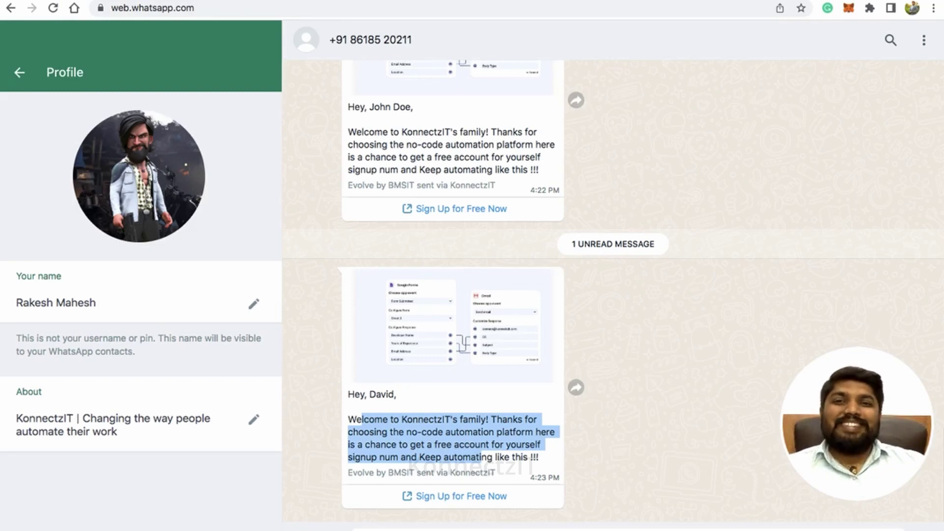
# Open the Airtable to Gmail workflow for editing, showing its Airtable, Text Formatter, Gmail and WhatsappCloudApi steps.
pyautogui.click(246, 1)
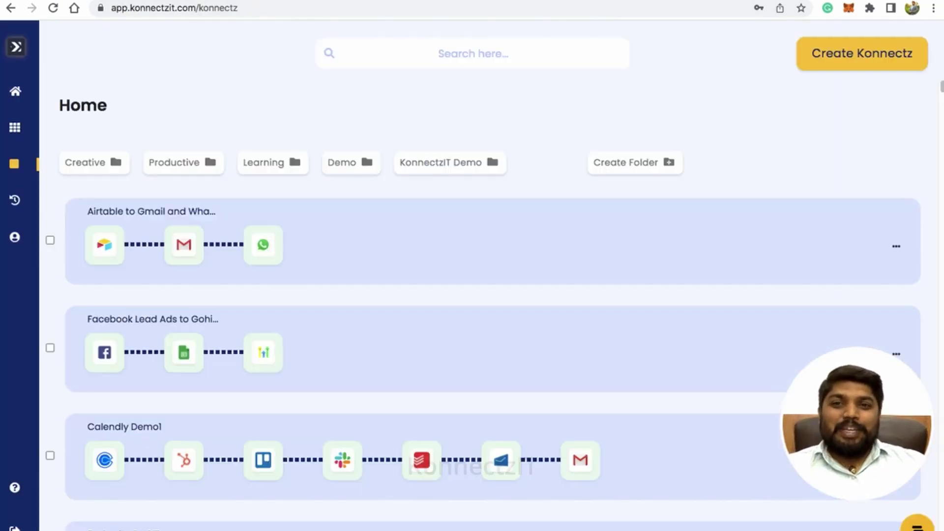
pyautogui.click(419, 250)
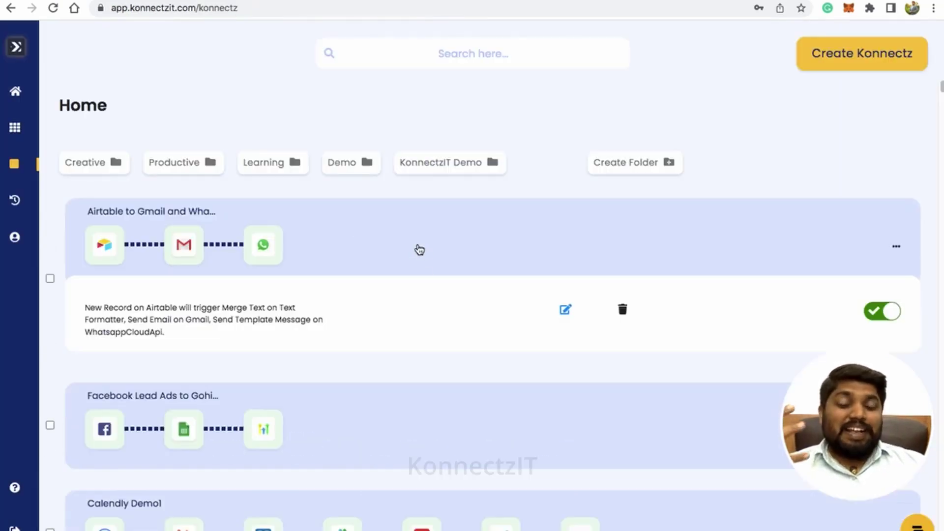
pyautogui.click(564, 310)
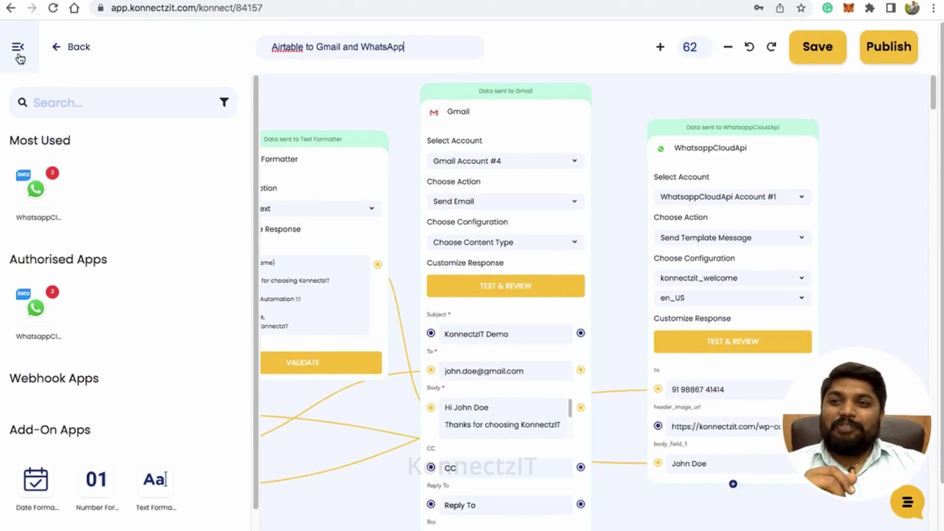
pyautogui.click(18, 74)
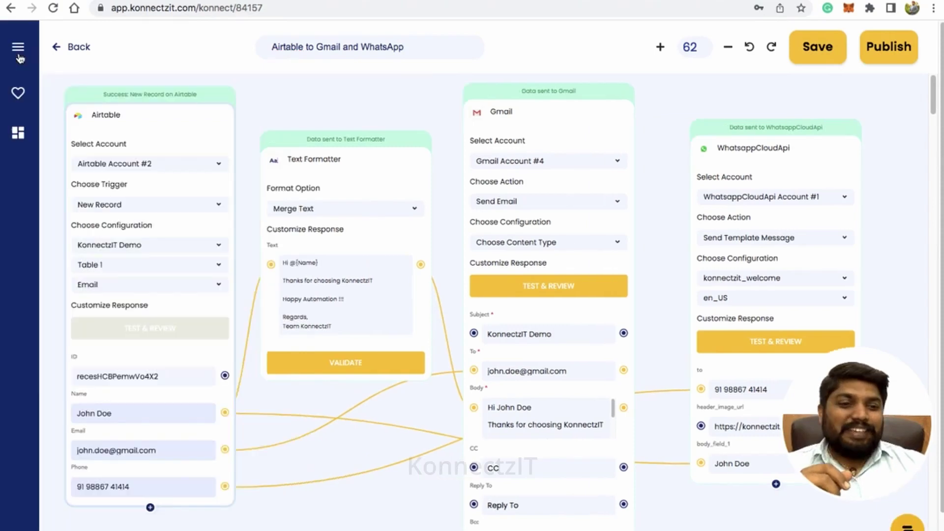
pyautogui.click(337, 516)
pyautogui.moveTo(337, 516); pyautogui.dragTo(351, 520)
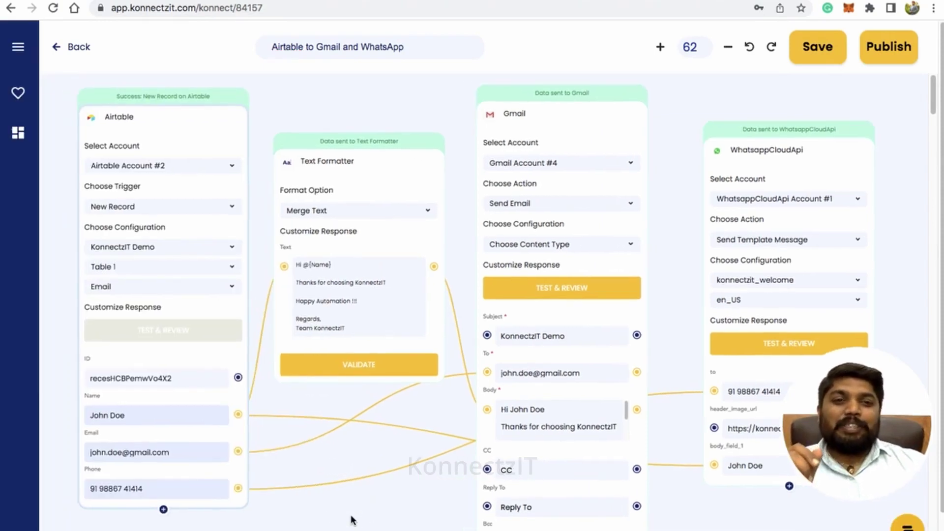